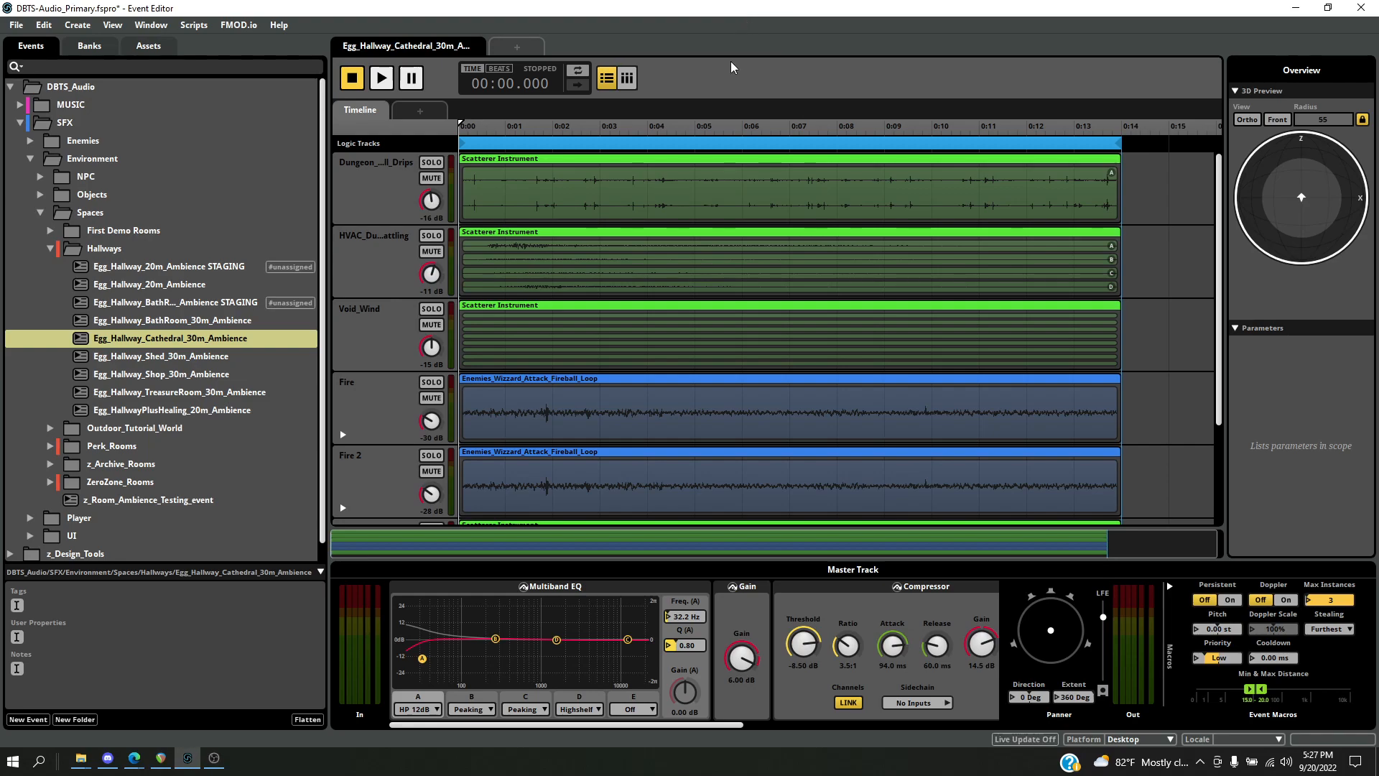
# Play the Egg_Hallway_Cathedral_30m_Ambience event, solo the Fire and Fire 2 tracks in turn, and review its full track list
pyautogui.press('space')
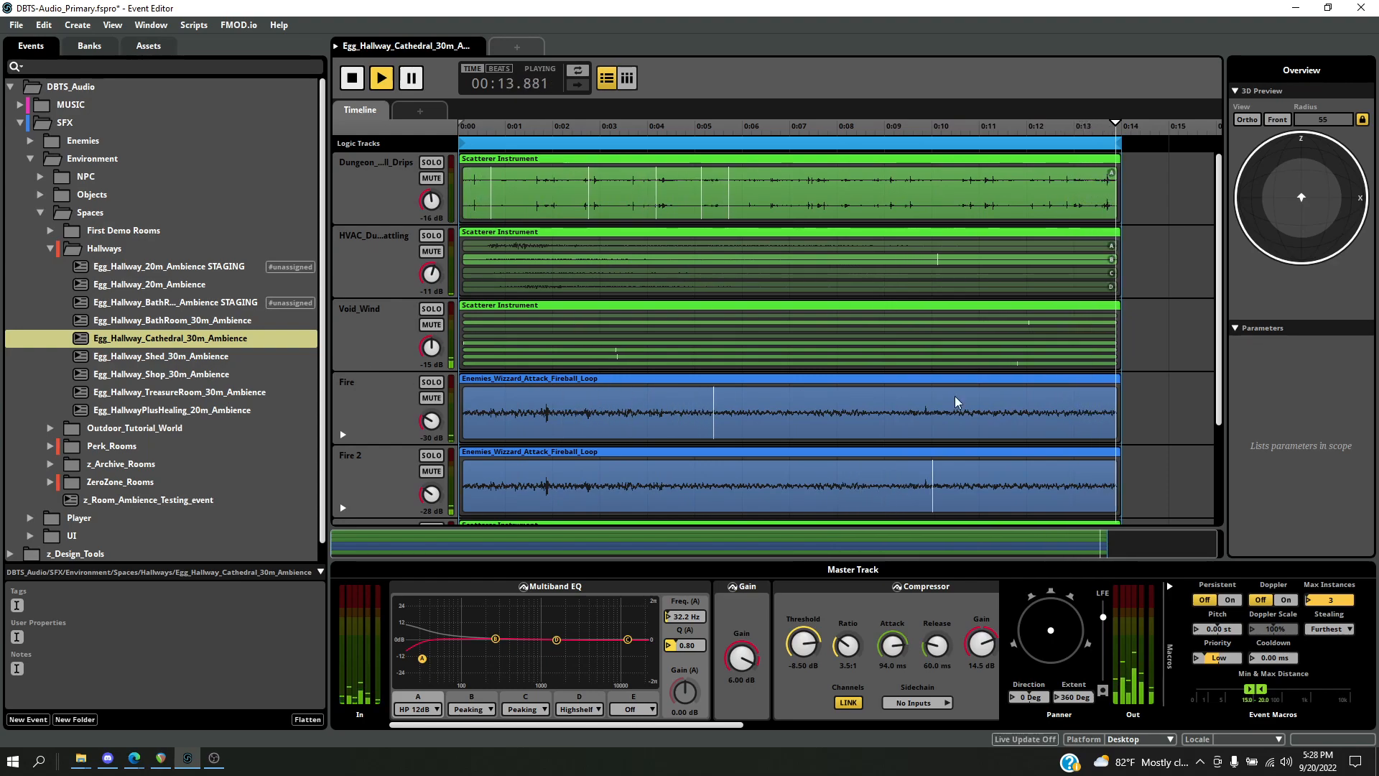
pyautogui.click(433, 383)
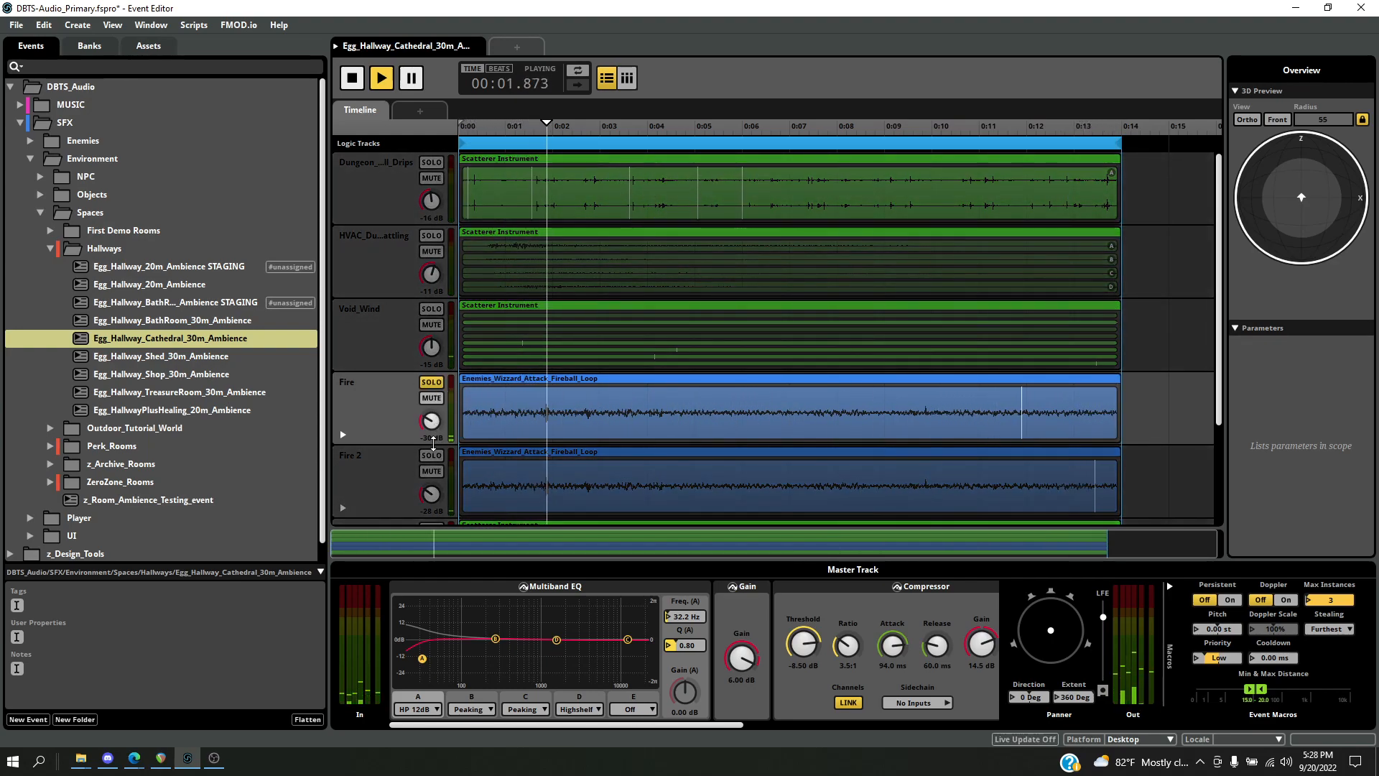
pyautogui.click(431, 454)
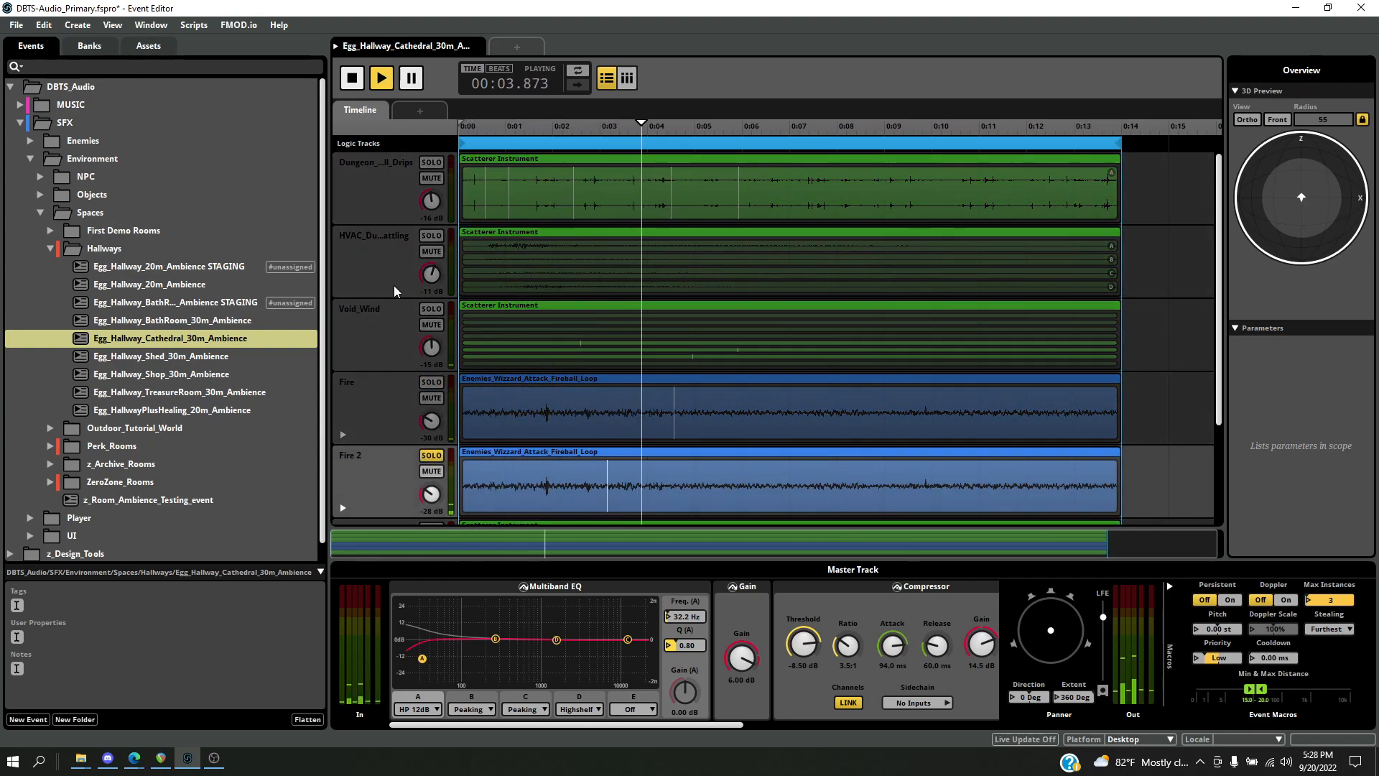
pyautogui.click(432, 456)
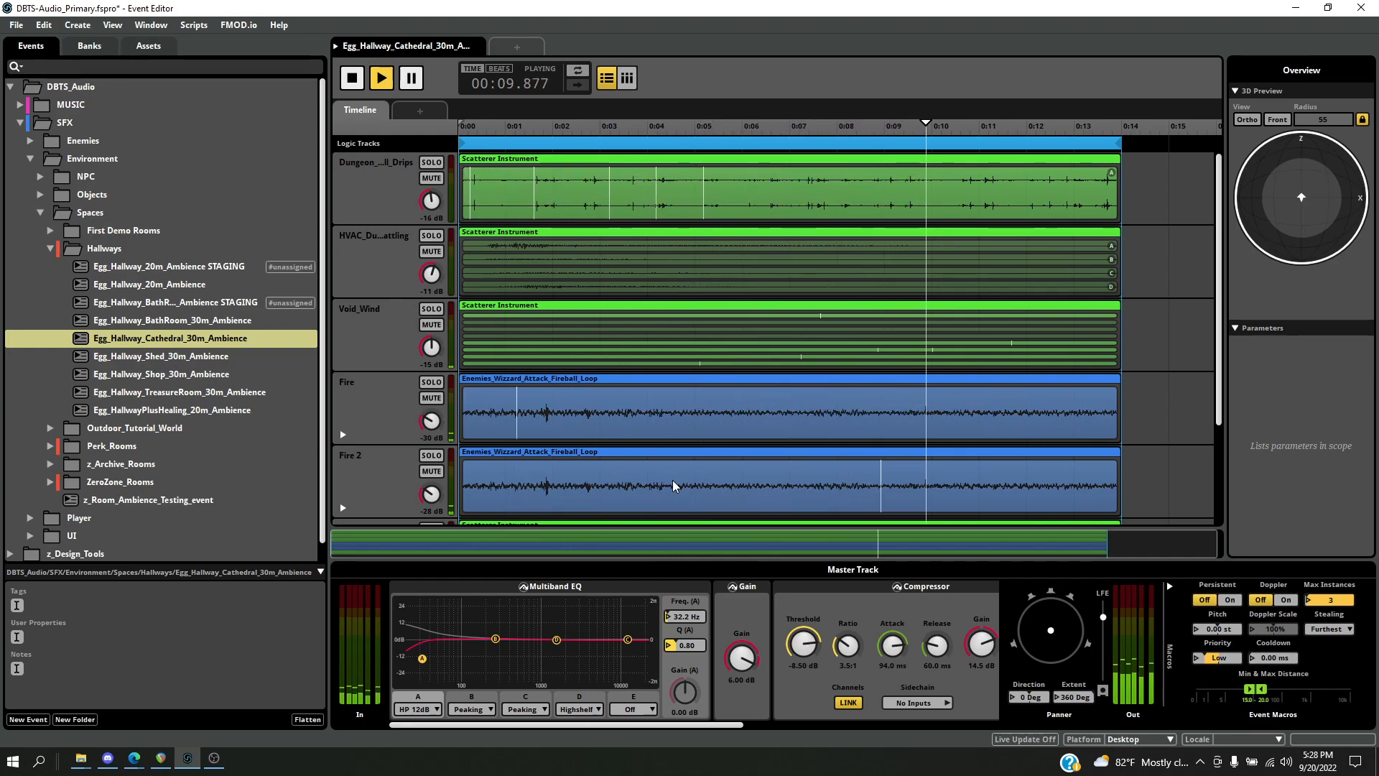
pyautogui.scroll(-3, 673, 482)
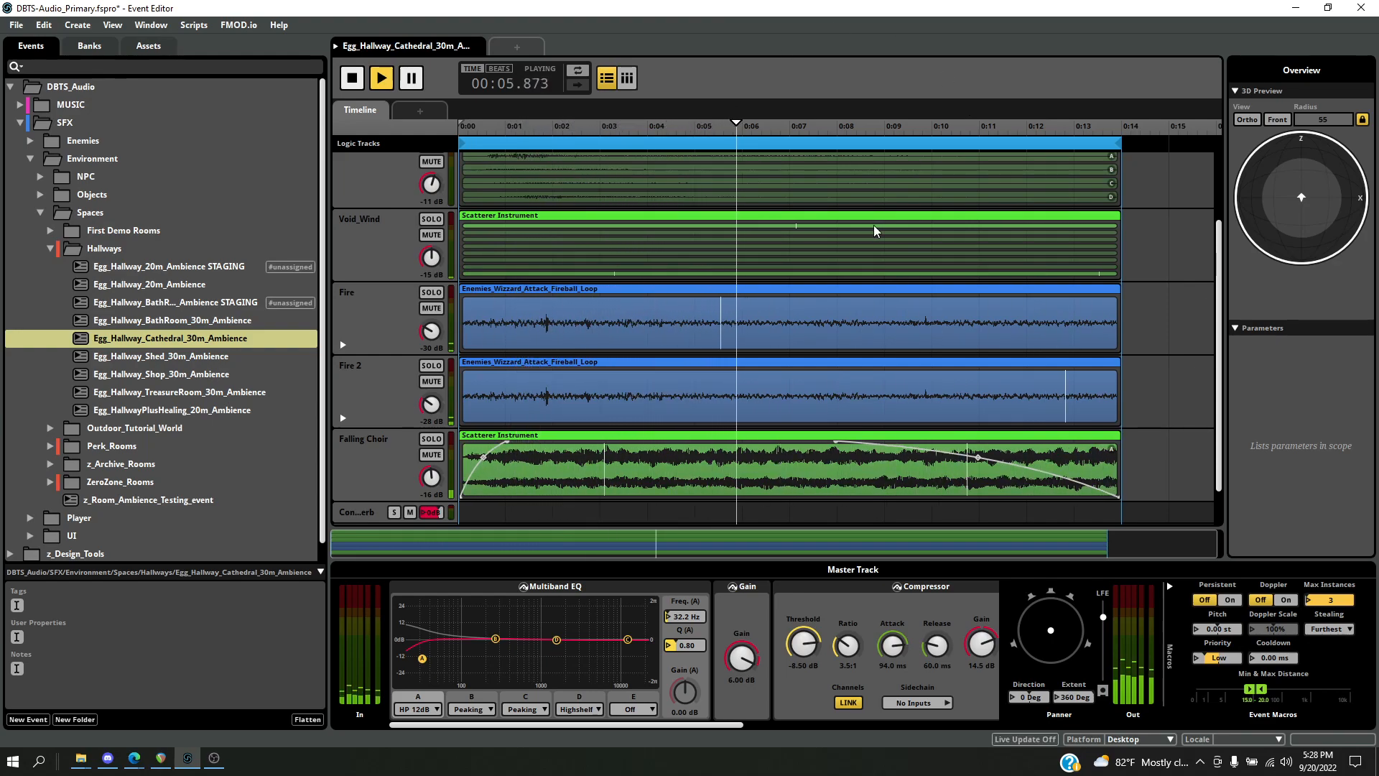
pyautogui.scroll(3, 876, 237)
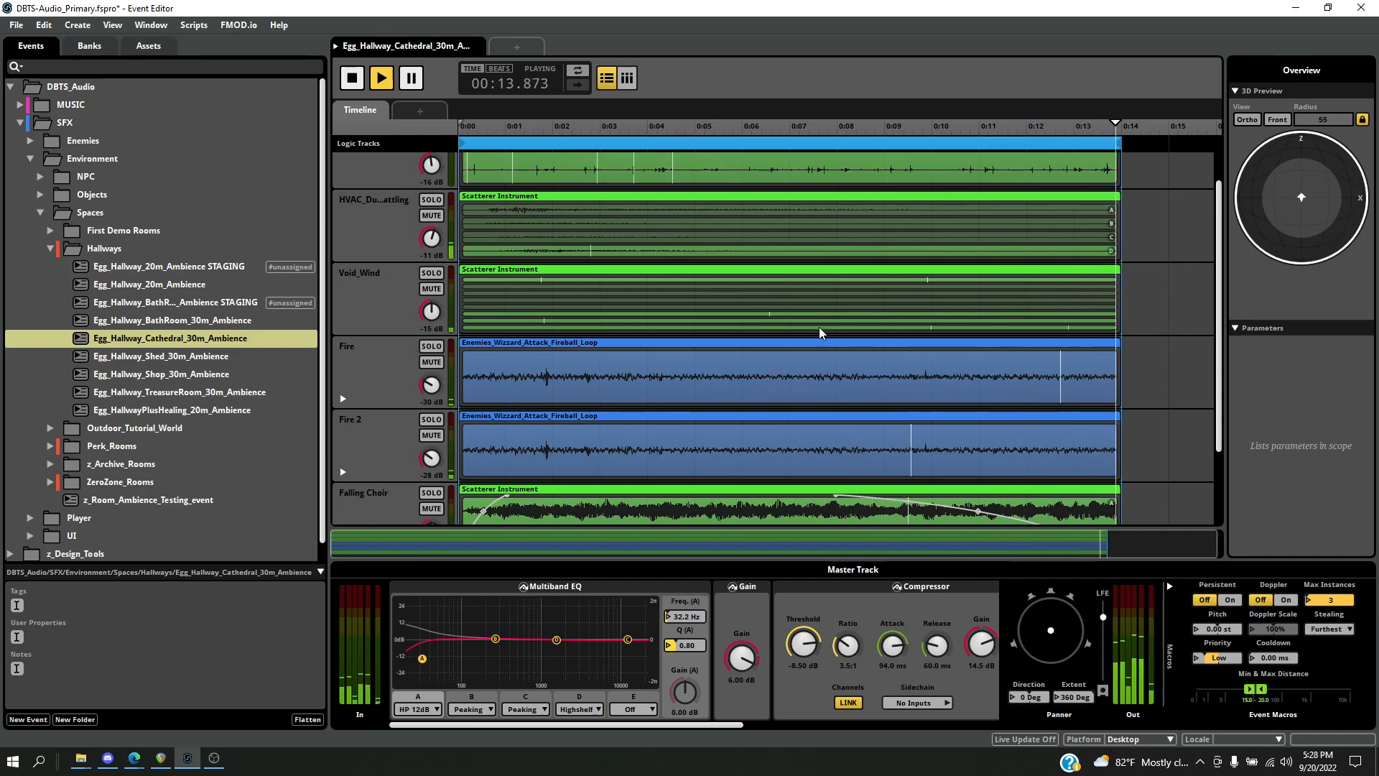
pyautogui.scroll(1, 718, 287)
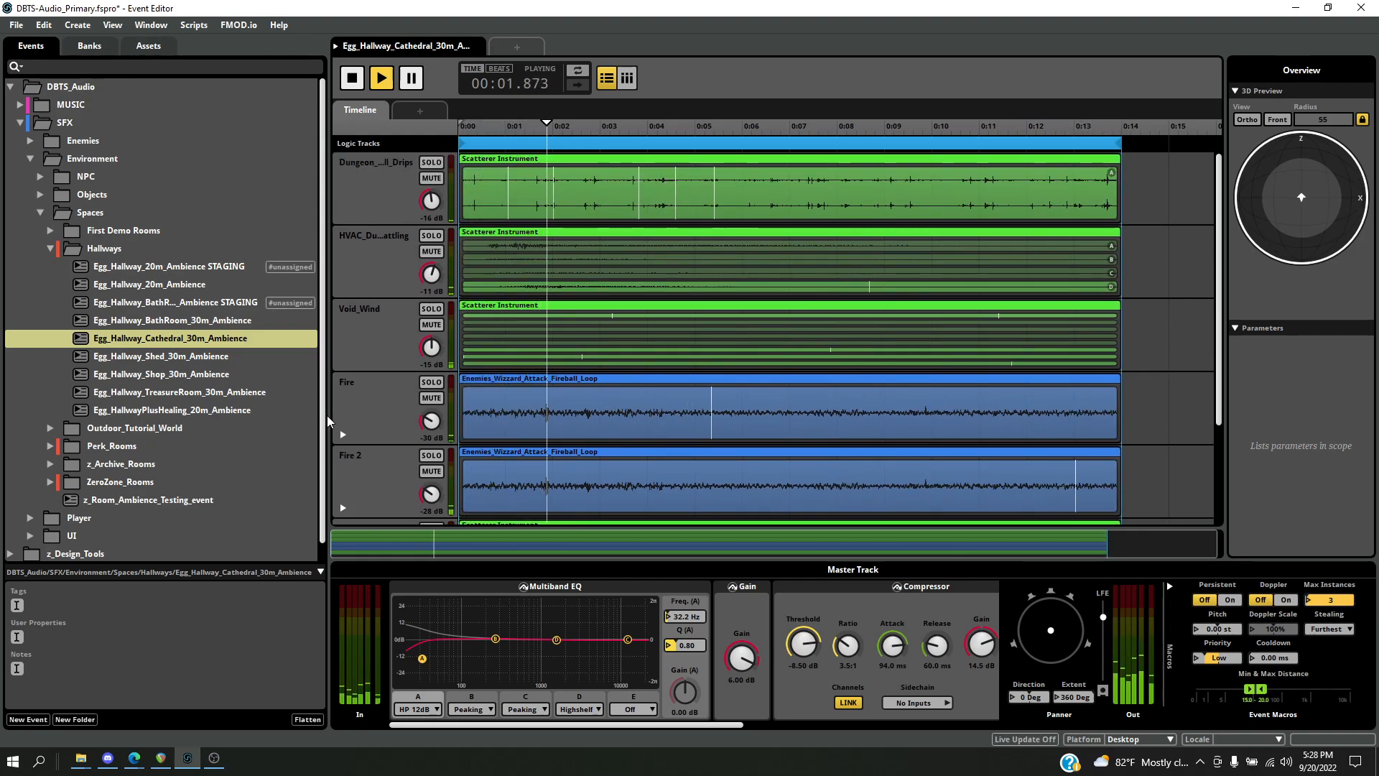
# Expand the automation lanes of the Fire and Fire 2 tracks to examine their LFO modulator depth curves
pyautogui.click(343, 434)
pyautogui.scroll(-2, 542, 377)
pyautogui.scroll(-2, 541, 378)
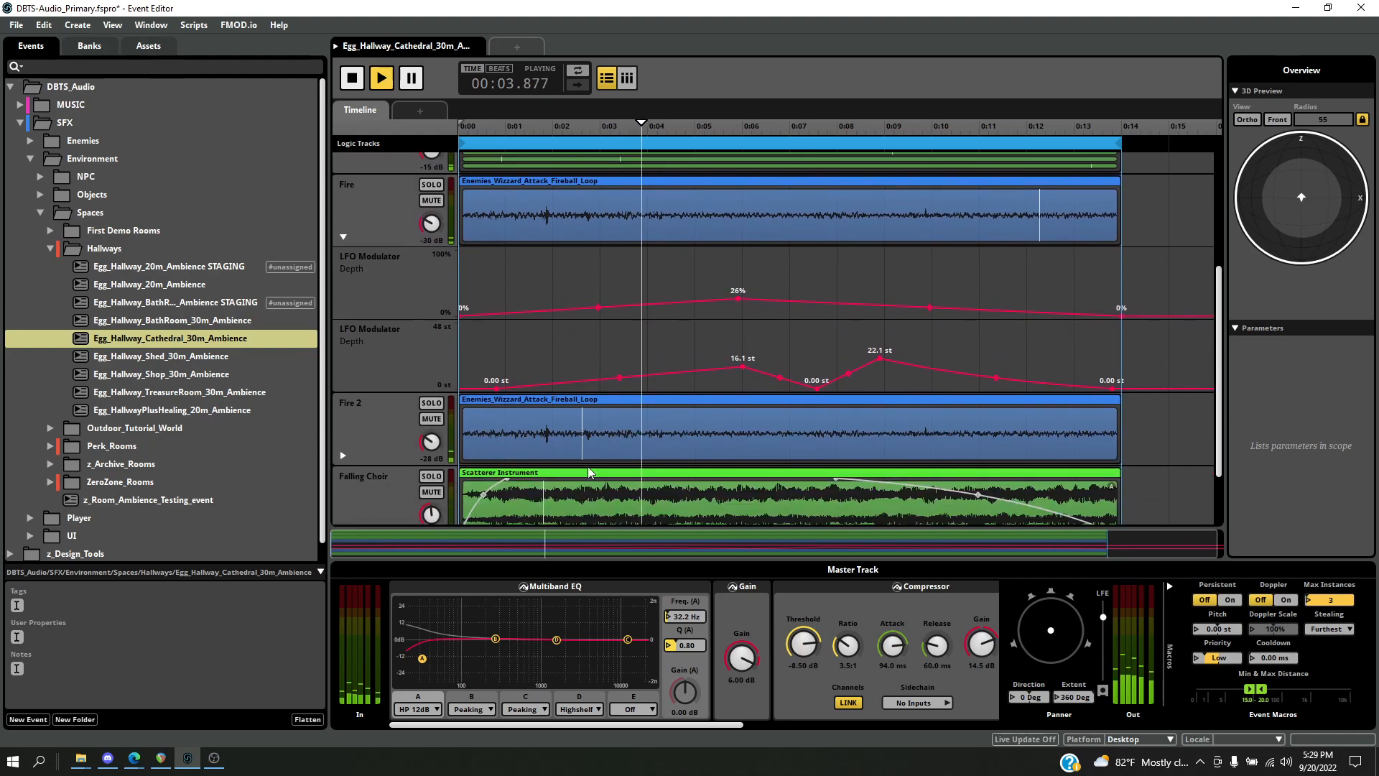
pyautogui.click(346, 453)
pyautogui.scroll(-2, 494, 401)
pyautogui.scroll(-2, 495, 405)
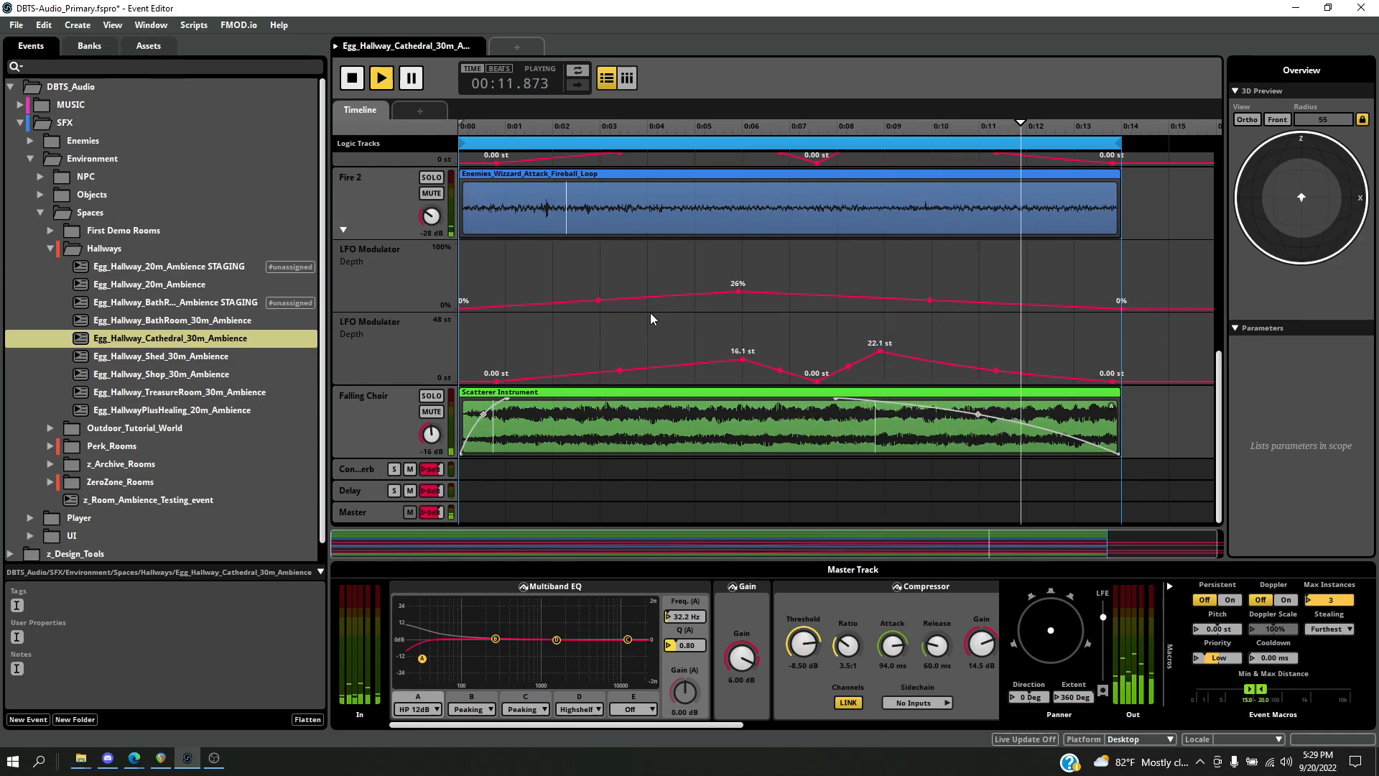
# Collapse the automation lanes of the Fire 2 and Fire tracks and stop playback
pyautogui.scroll(1, 489, 340)
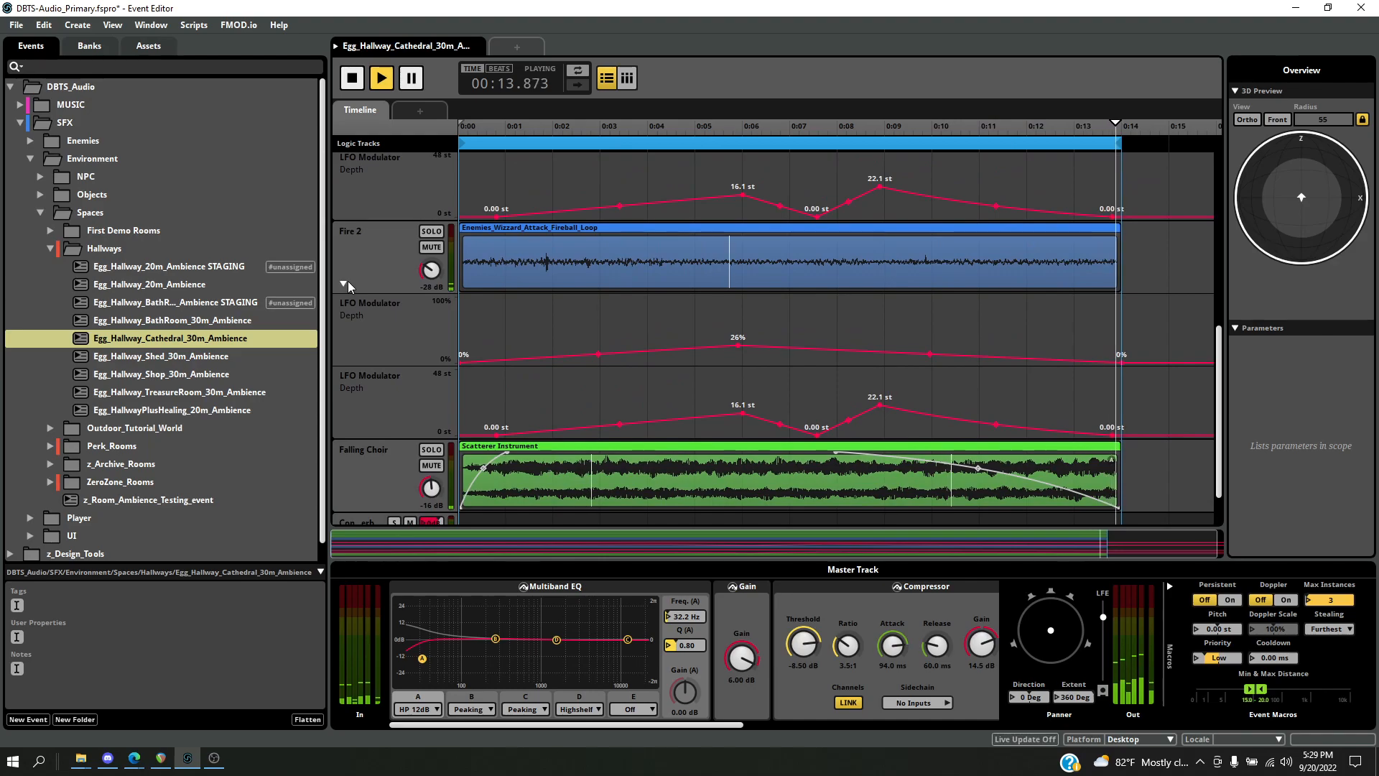
pyautogui.scroll(4, 346, 283)
pyautogui.scroll(-2, 347, 359)
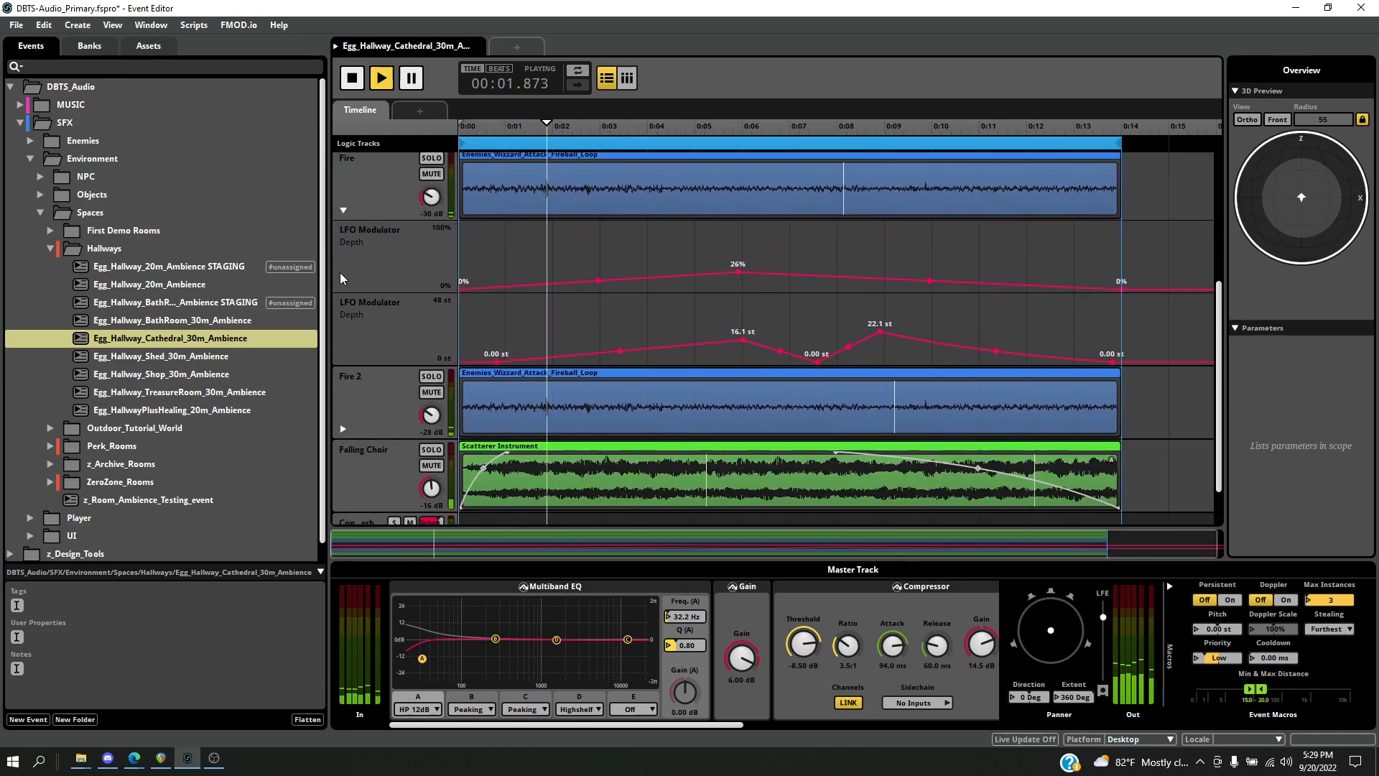
pyautogui.click(344, 216)
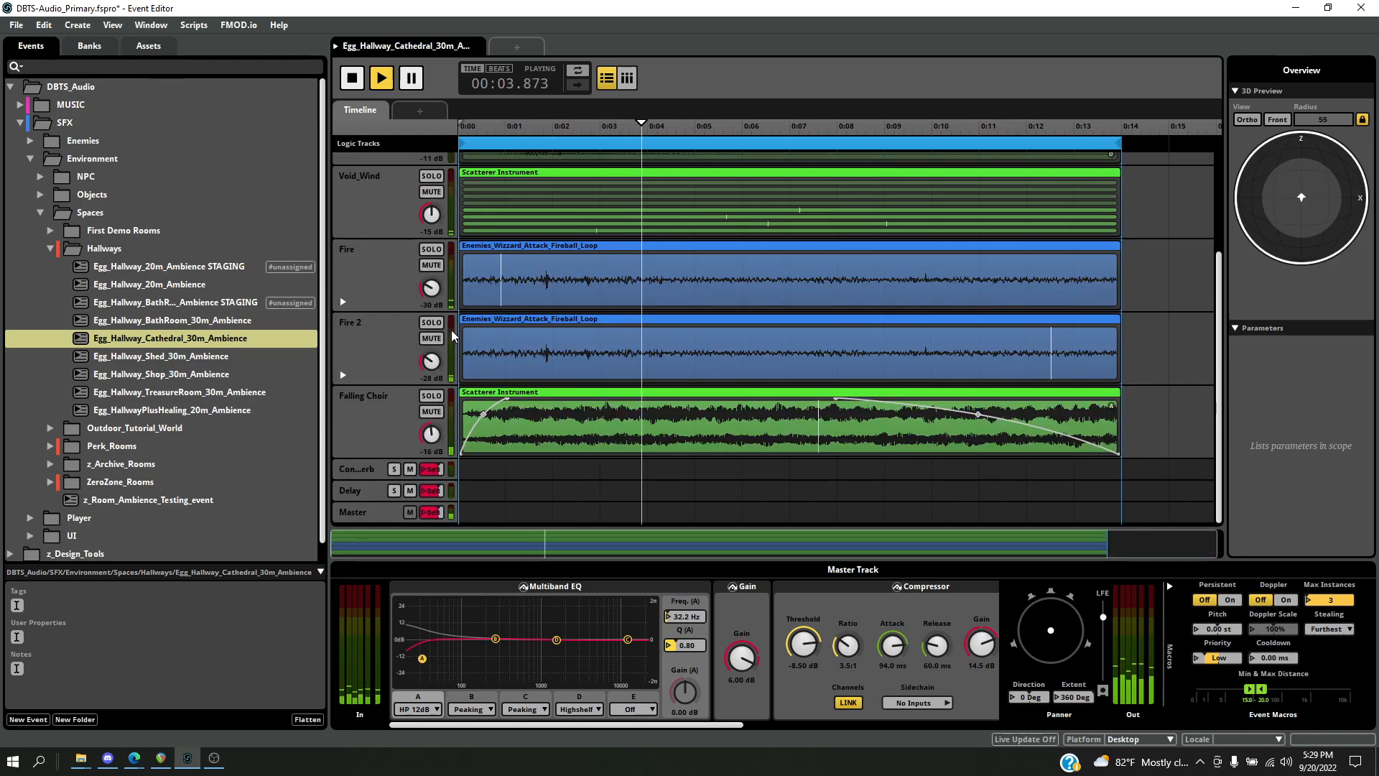
pyautogui.scroll(2, 889, 301)
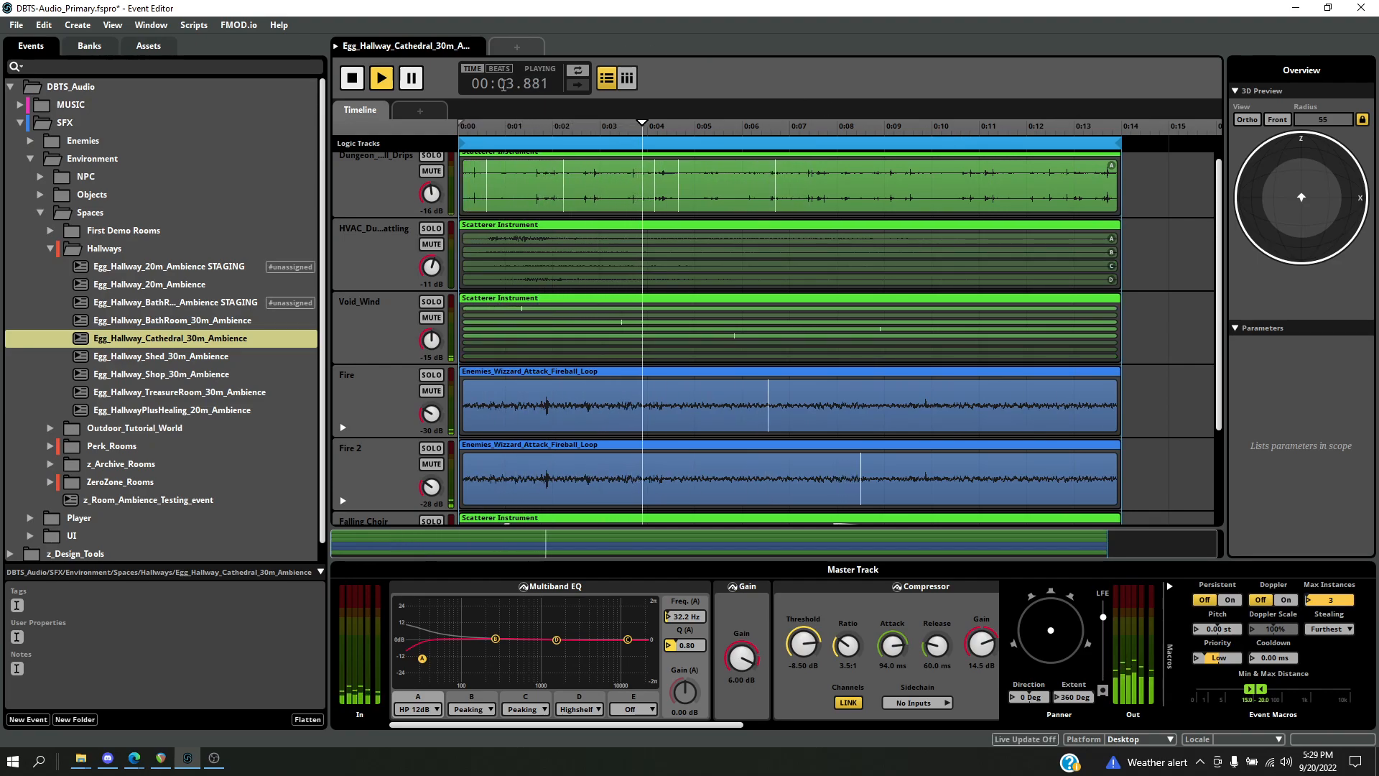
pyautogui.press('space')
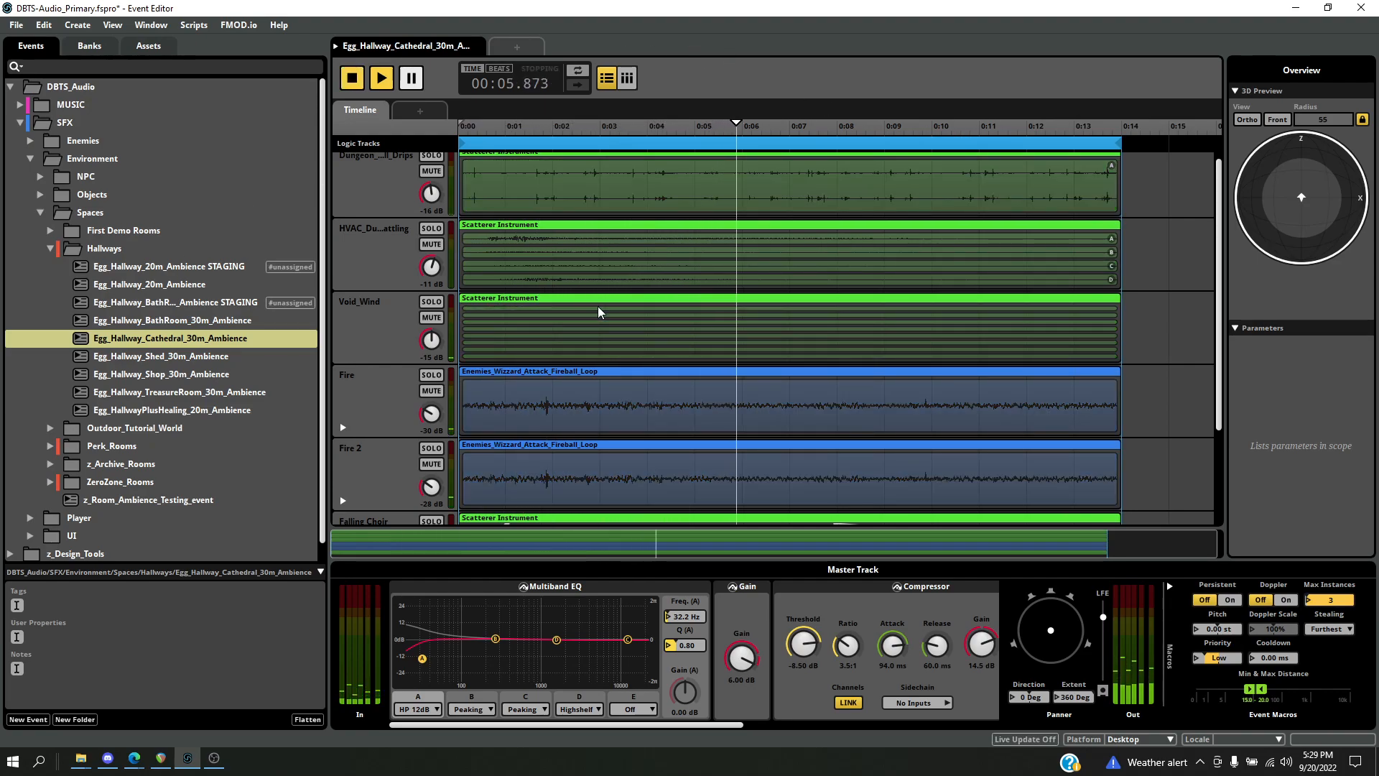
# Compare the Egg_Hallway_BathRoom_30m_Ambience event with its STAGING version, ending on the non-staging event
pyautogui.click(209, 322)
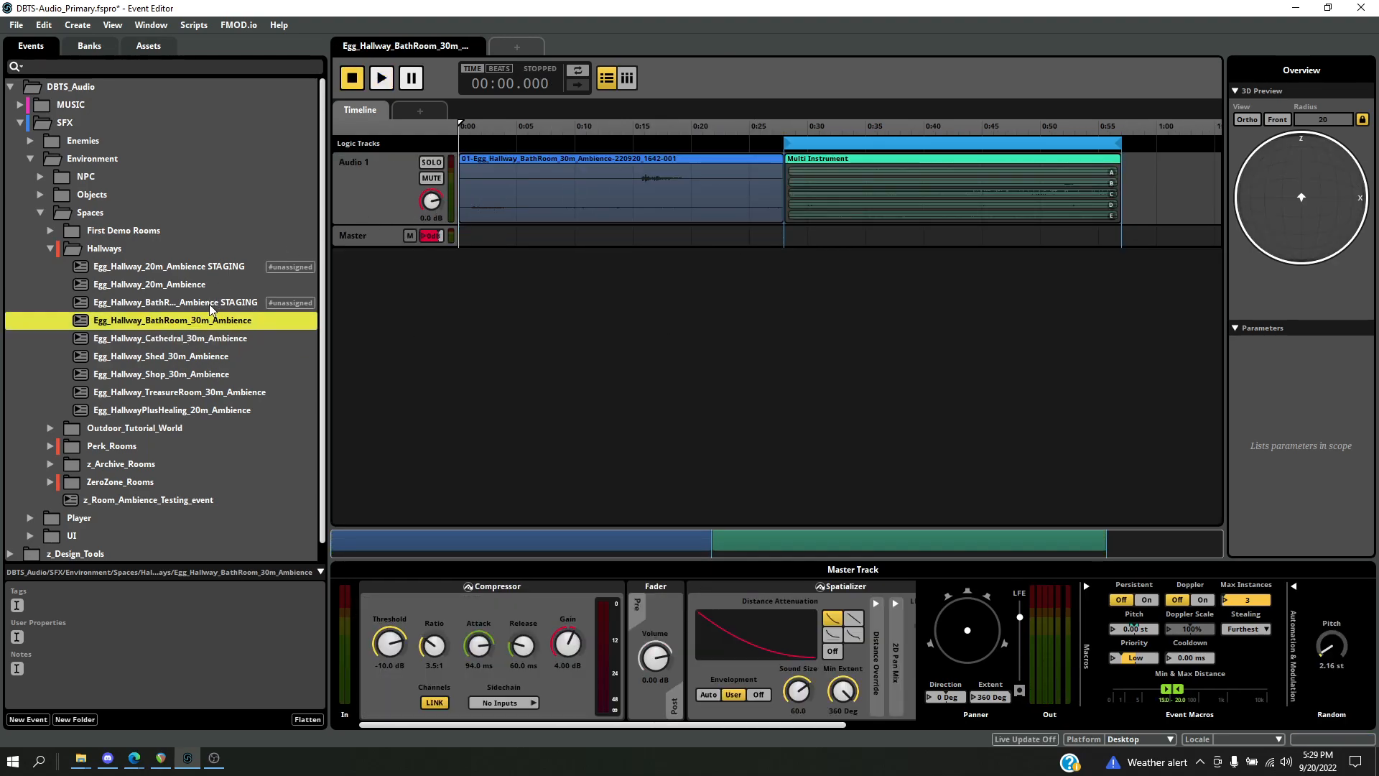
pyautogui.click(210, 305)
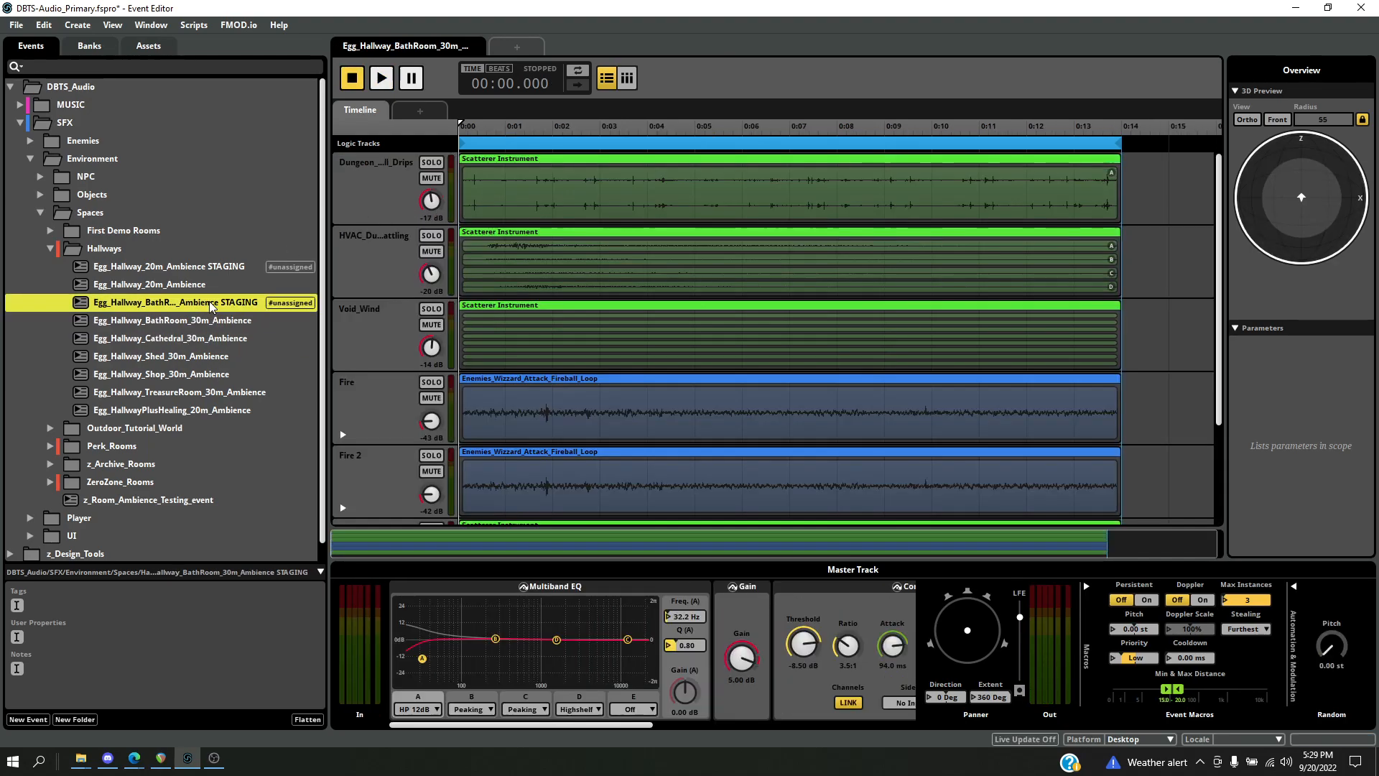
pyautogui.click(246, 322)
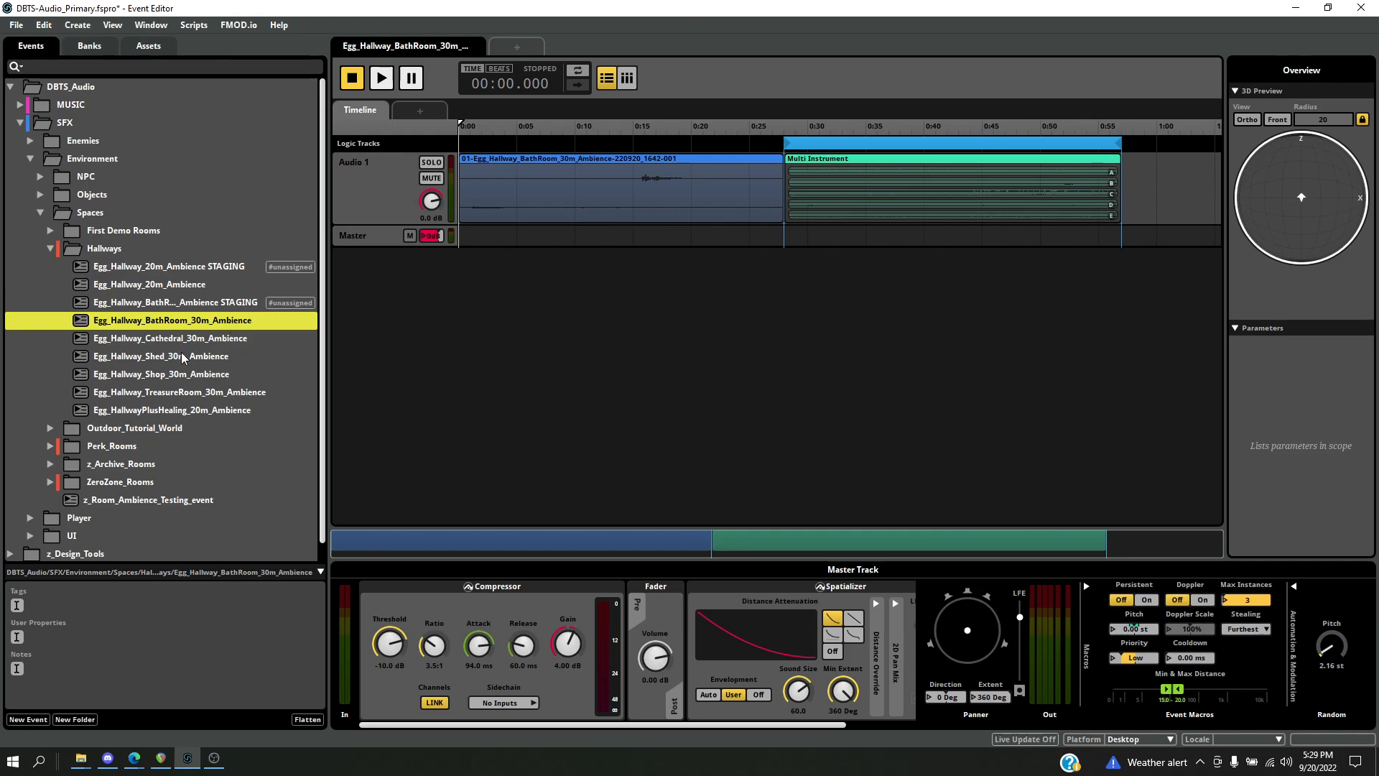
# Enlarge the height of the Audio 1 track in the BathRoom event and select its Multi Instrument to show the playlist
pyautogui.click(846, 157)
pyautogui.click(372, 219)
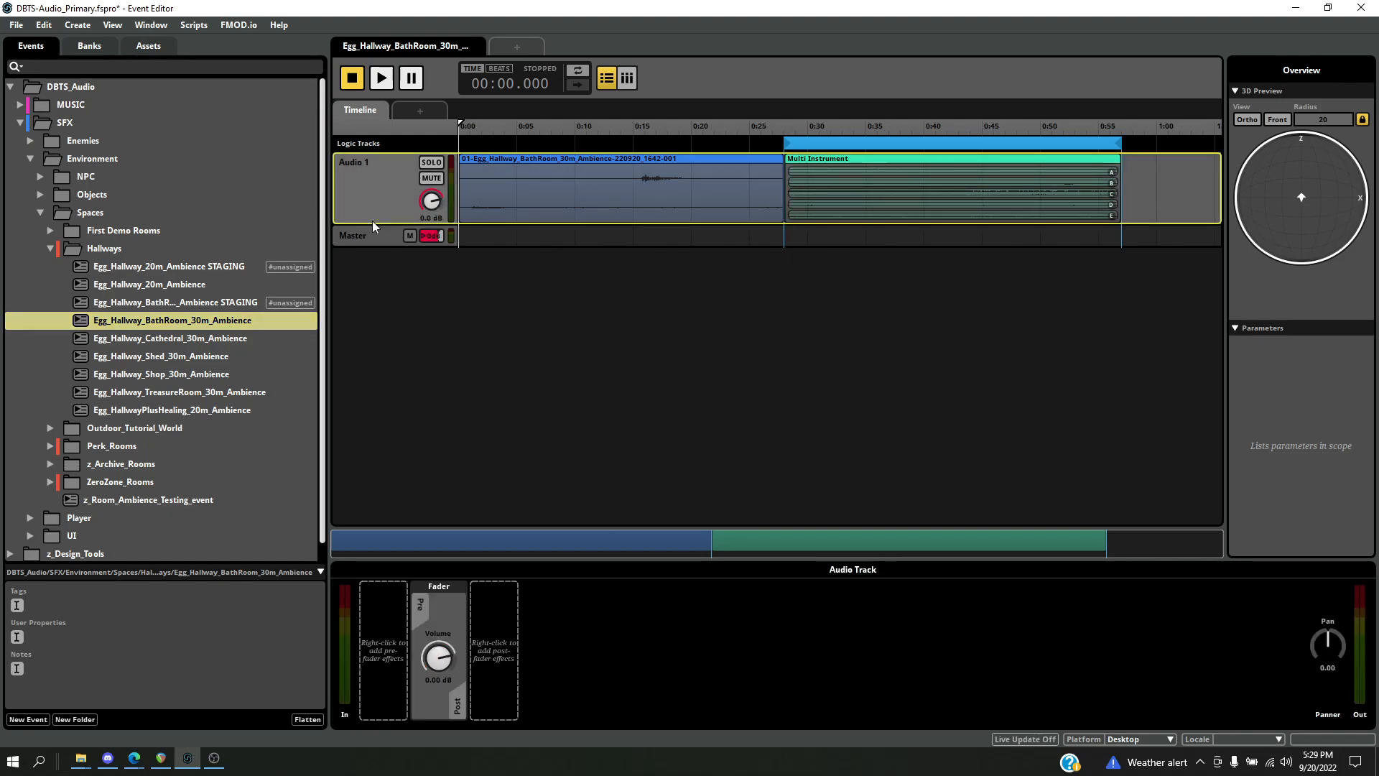
pyautogui.moveTo(371, 247); pyautogui.dragTo(361, 353)
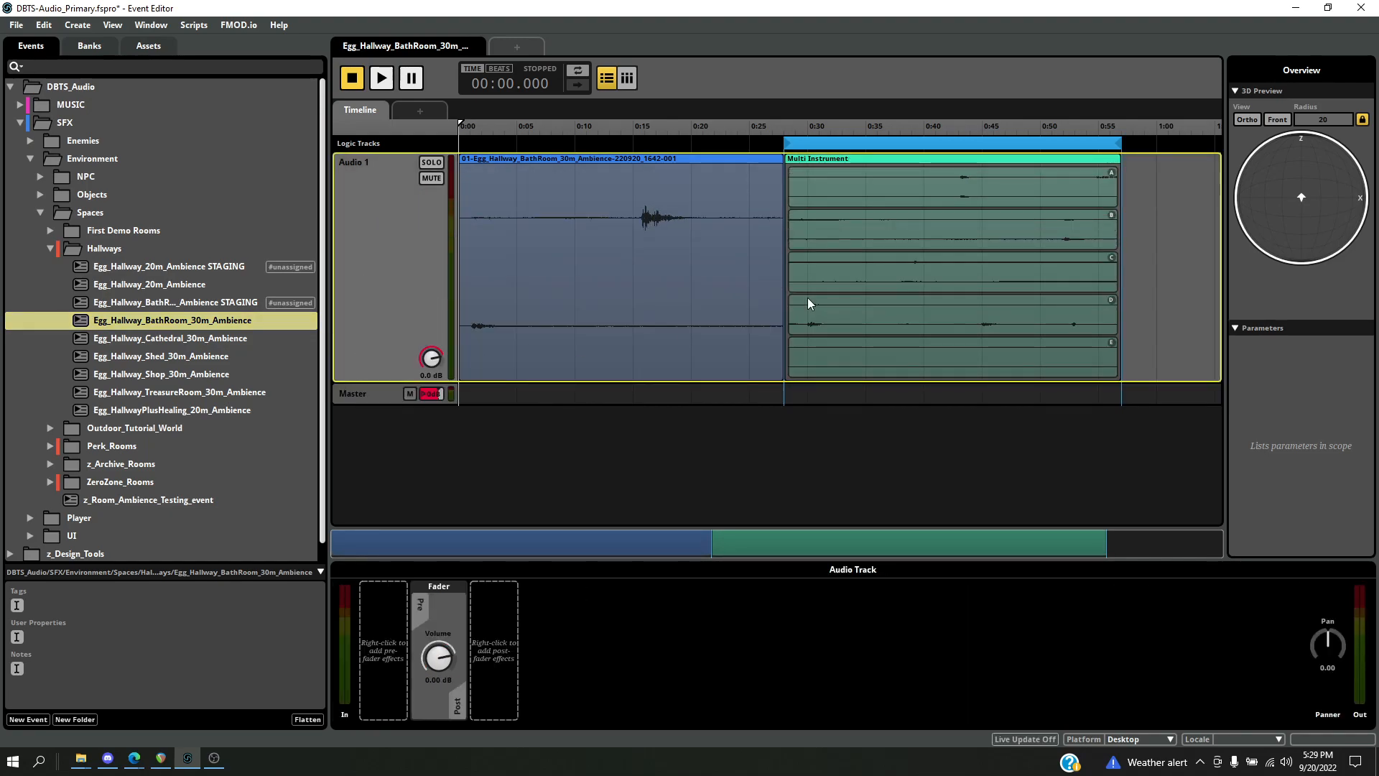
pyautogui.click(855, 166)
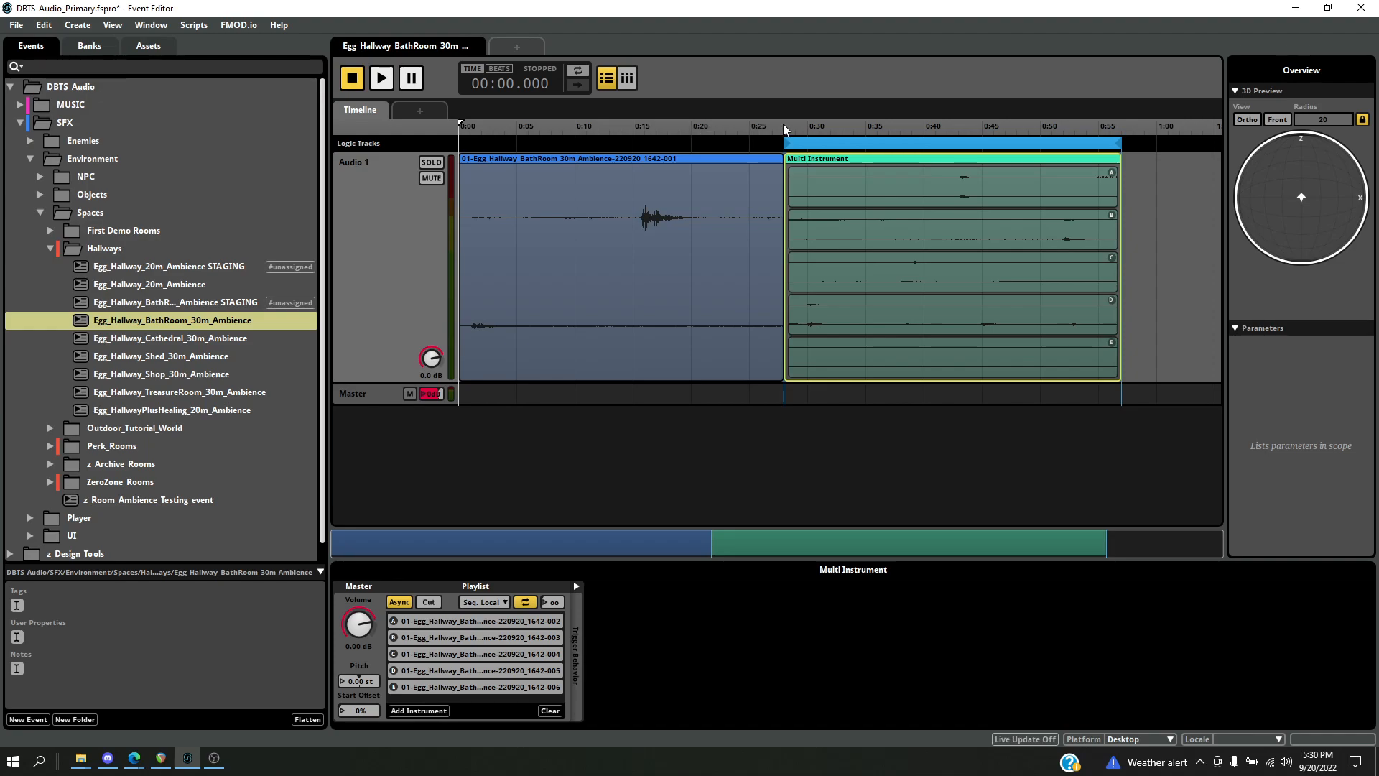
# Compare the timelines of the Cathedral and BathRoom 30m ambience events, finishing with the Cathedral event open
pyautogui.click(209, 339)
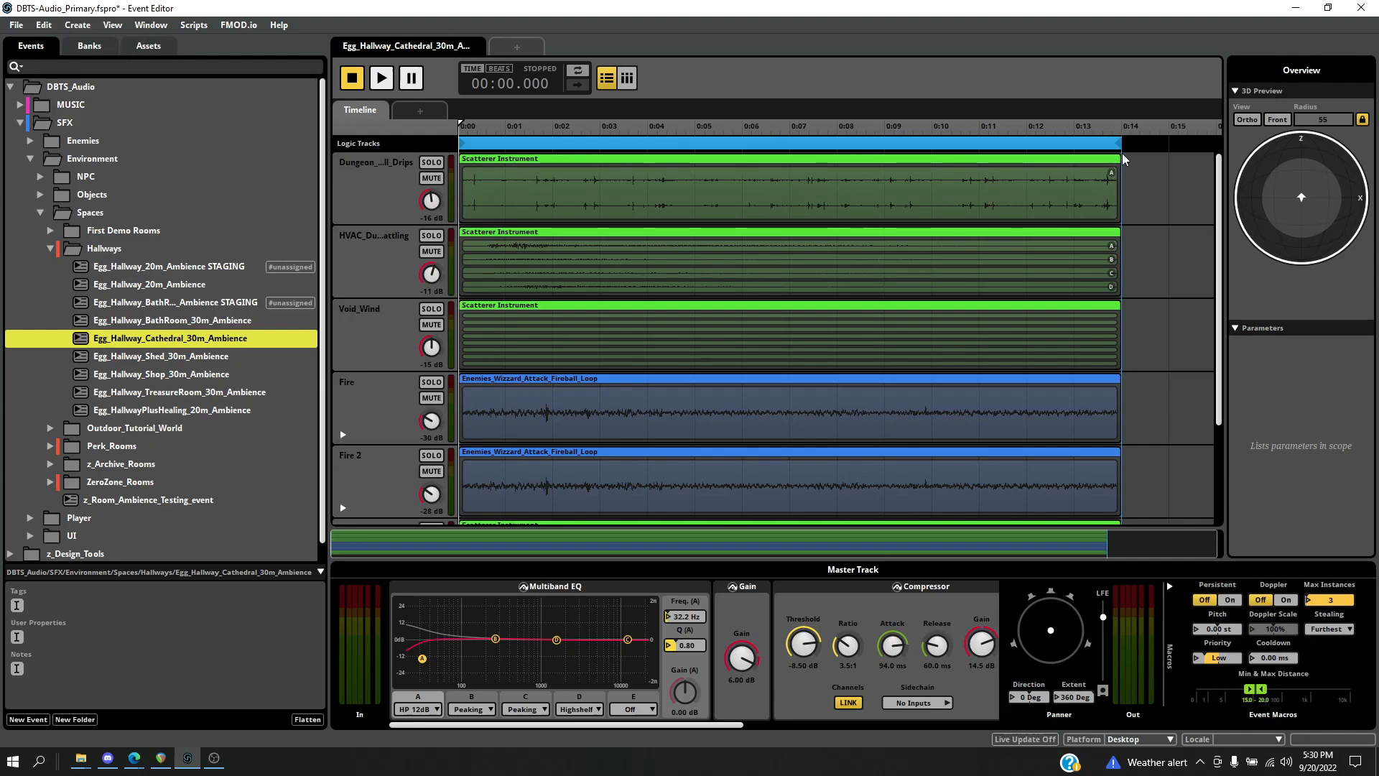
pyautogui.click(218, 322)
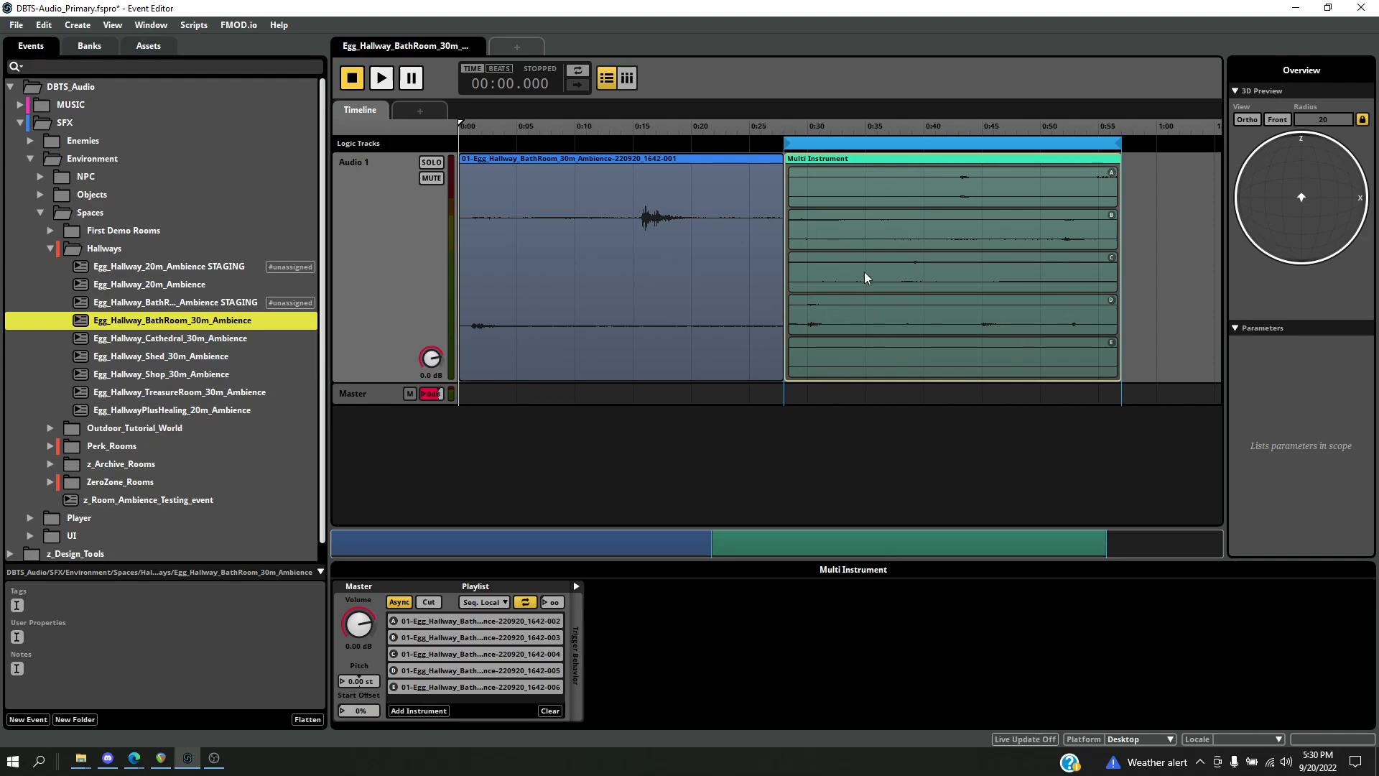
pyautogui.click(170, 339)
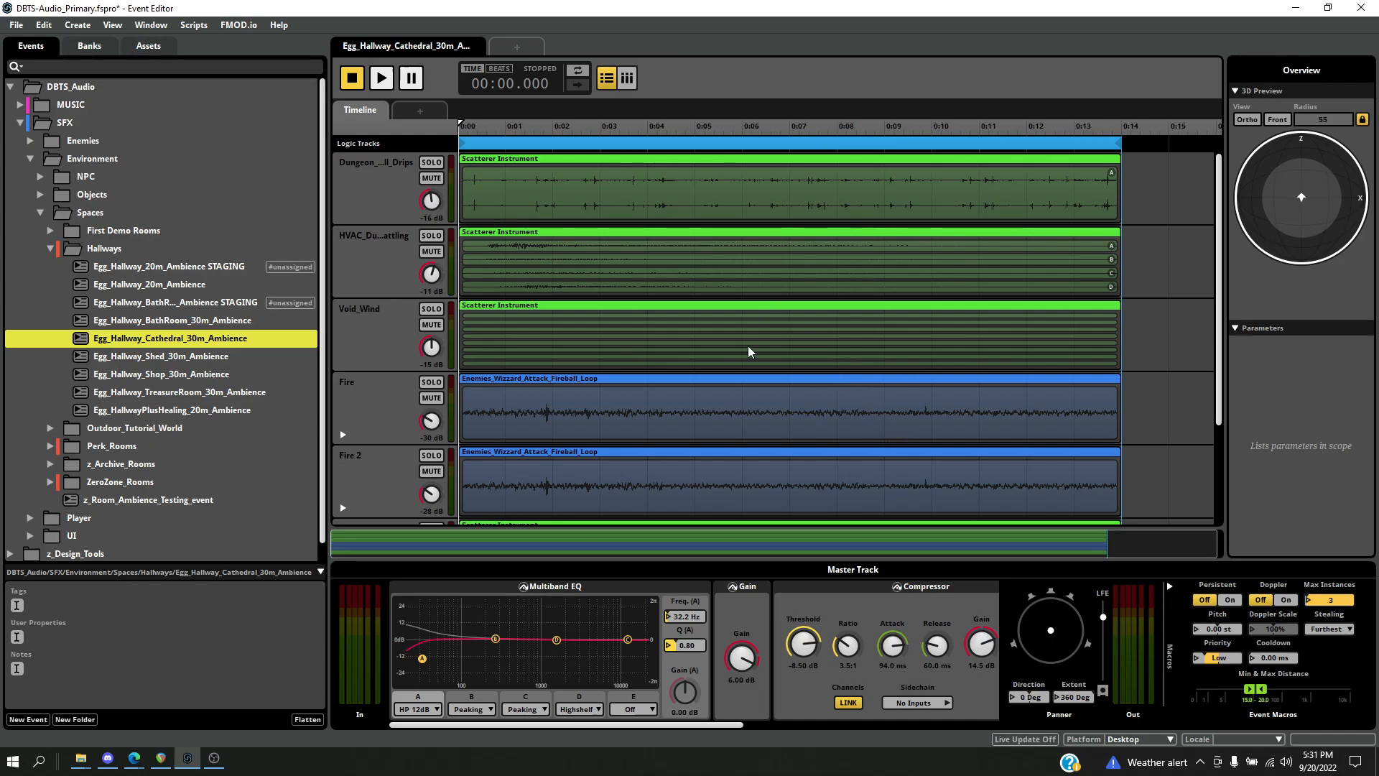
# Switch to the REAPER capture session and close the ReaStream FX window of track 1
pyautogui.hotkey('alt', 'Tab')
pyautogui.hotkey('alt', 'Tab')
pyautogui.hotkey('alt', 'Tab')
pyautogui.hotkey('alt', 'Tab')
pyautogui.hotkey('alt', 'Tab')
pyautogui.hotkey('alt', 'Tab')
pyautogui.hotkey('alt', 'Tab')
pyautogui.hotkey('alt', 'Tab')
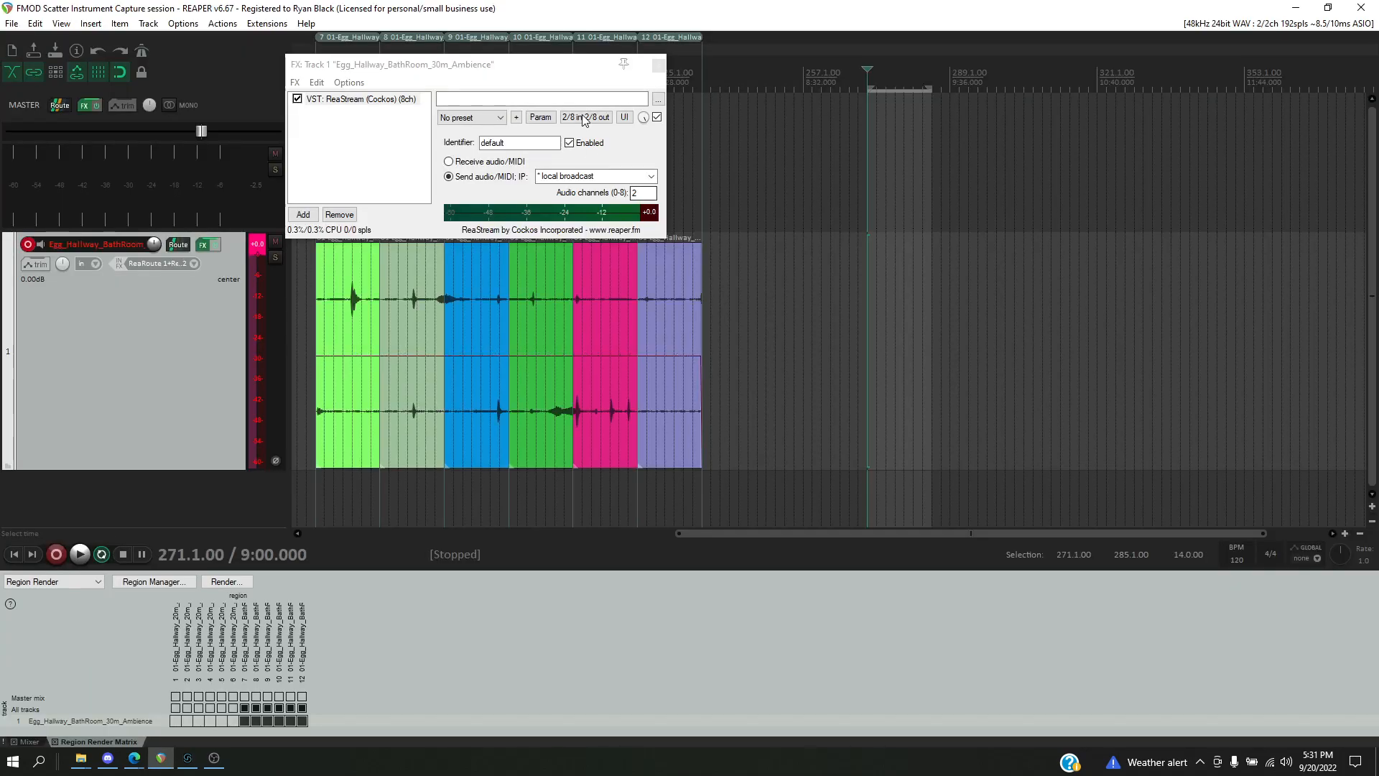
pyautogui.click(658, 67)
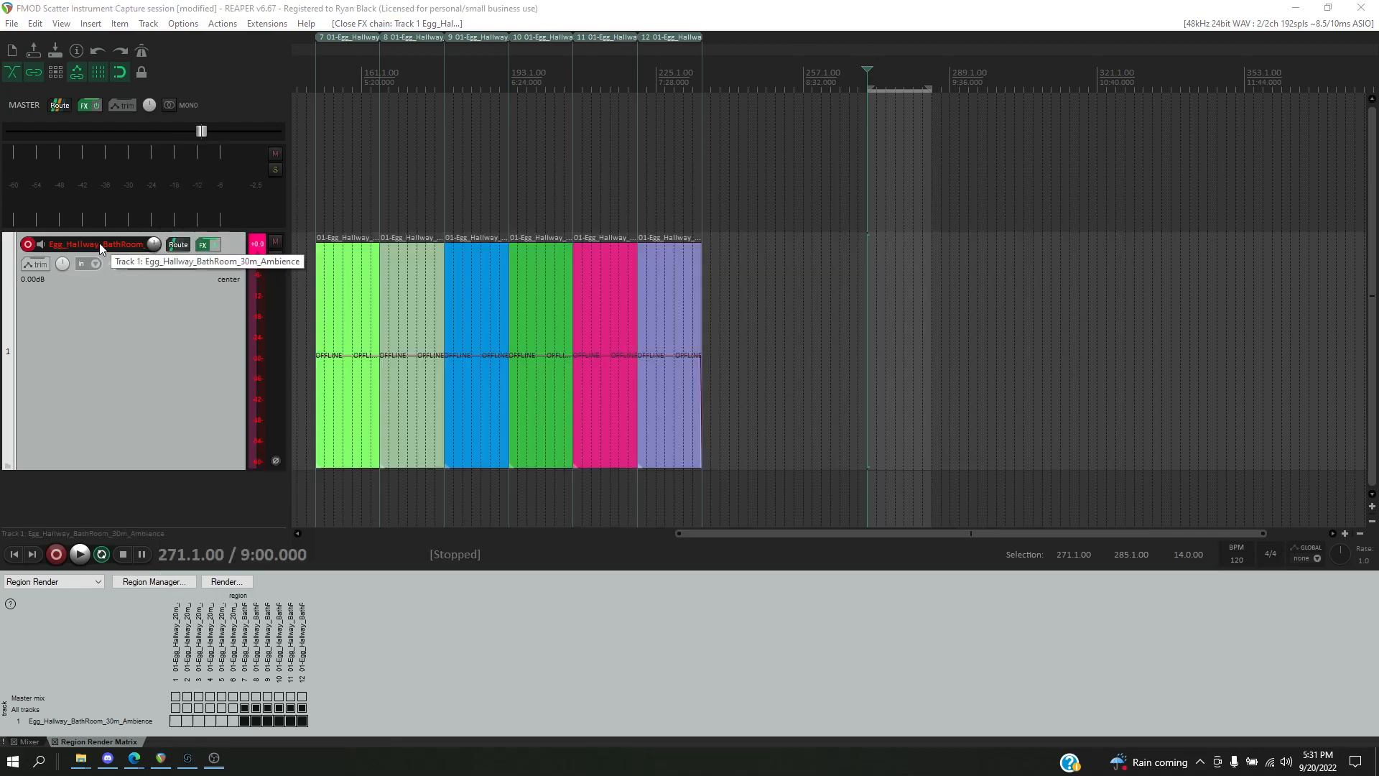
# Switch back to FMOD Studio and copy the name of the Egg_Hallway_Cathedral_30m_Ambience event
pyautogui.hotkey('alt', 'Tab')
pyautogui.hotkey('alt', 'Tab')
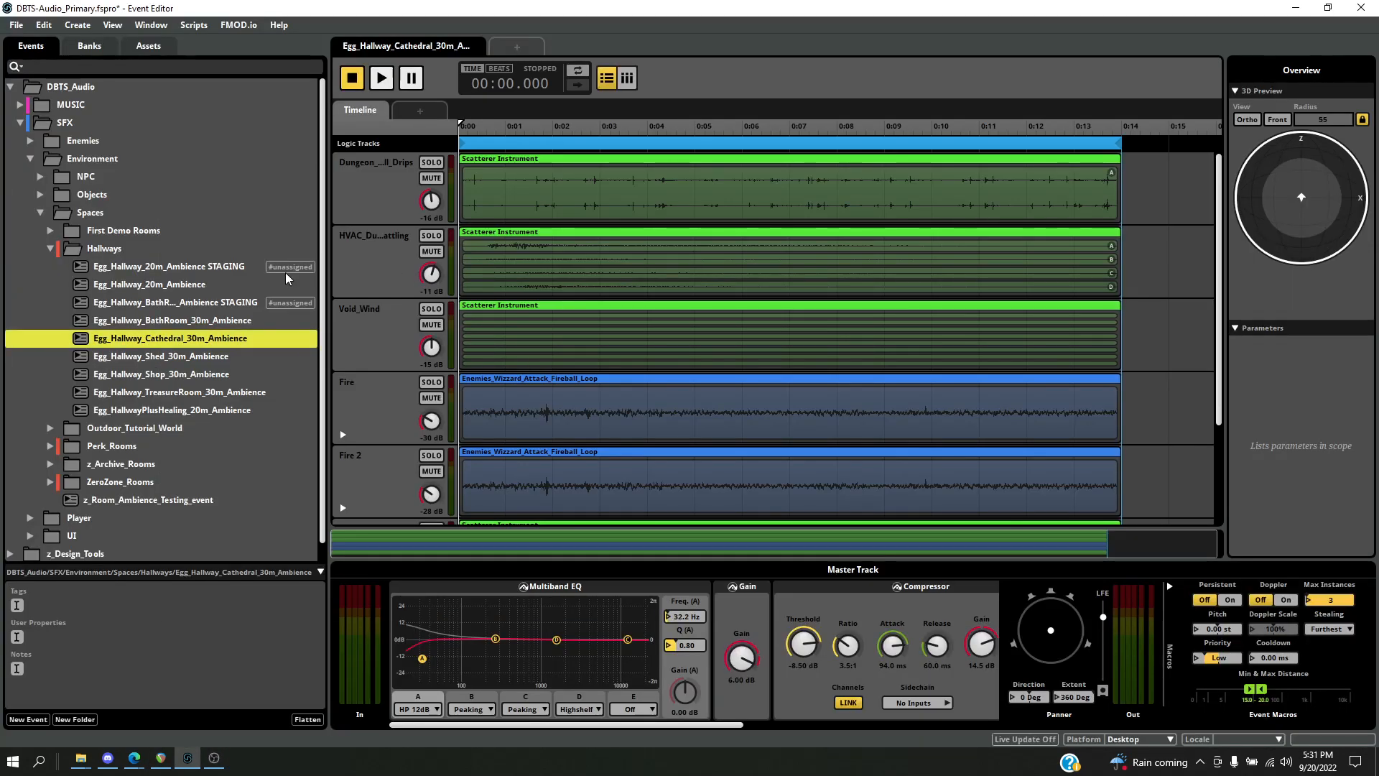
pyautogui.click(191, 342)
pyautogui.hotkey('ctrl', 'c')
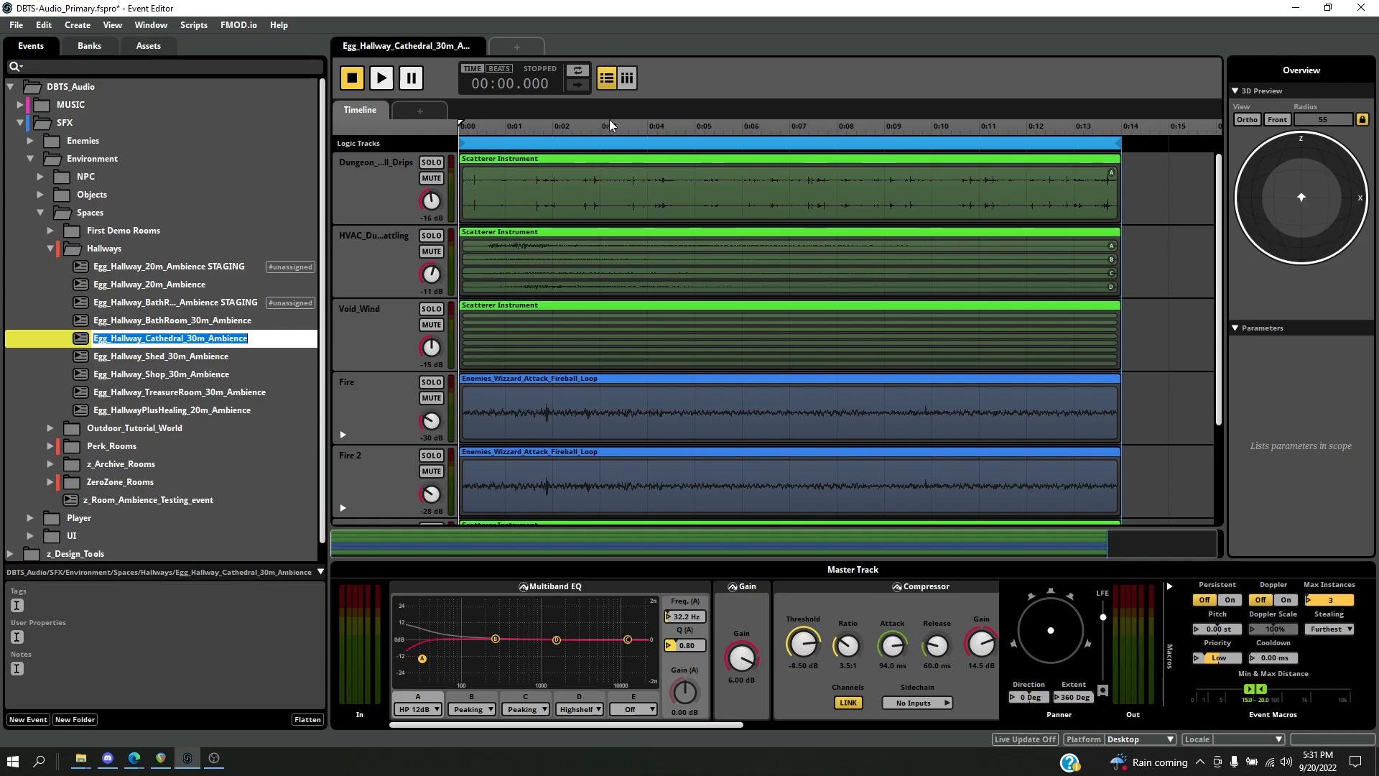
# Switch to REAPER and rename track 1 as Egg_Hallway_Cathedral_30m_Ambience using the copied event name
pyautogui.hotkey('alt', 'Tab')
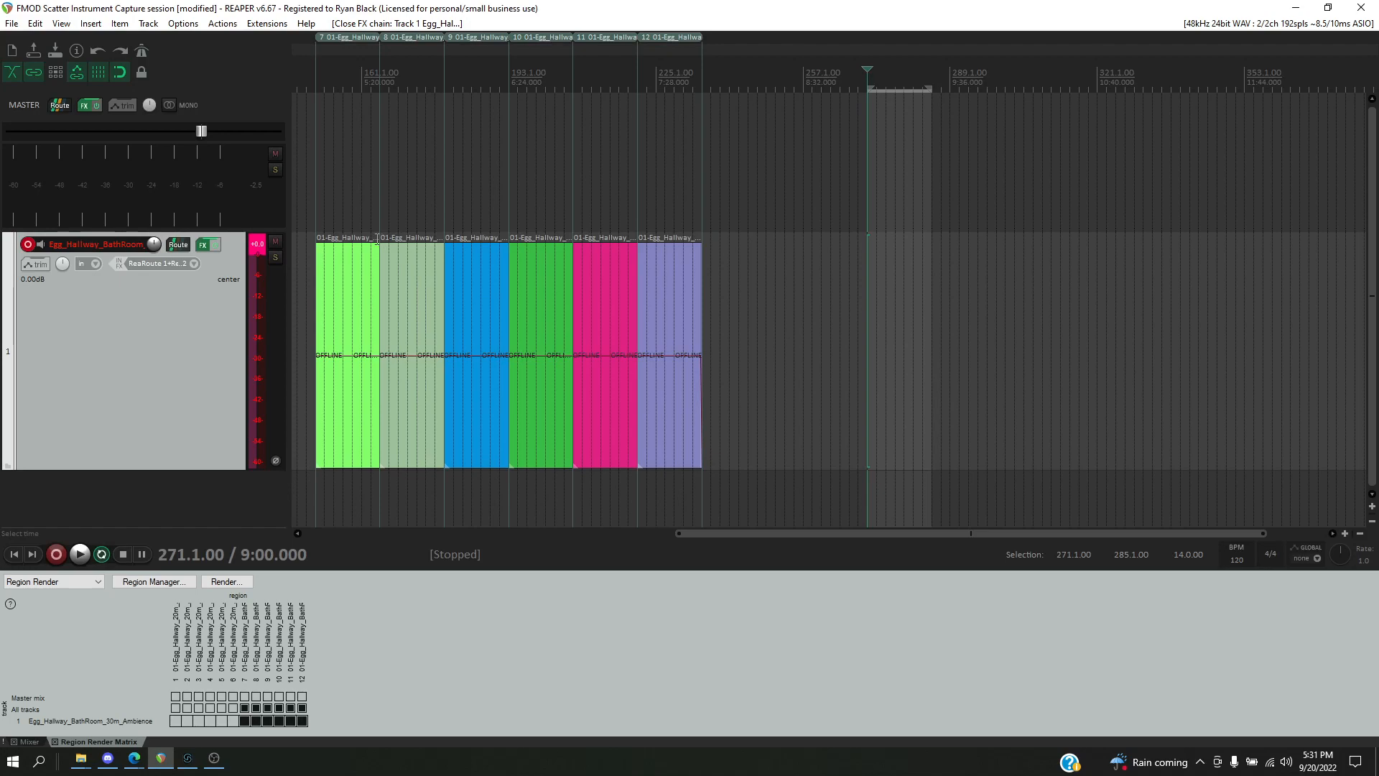
pyautogui.doubleClick(74, 245)
pyautogui.doubleClick(73, 244)
pyautogui.click(74, 244)
pyautogui.doubleClick(74, 243)
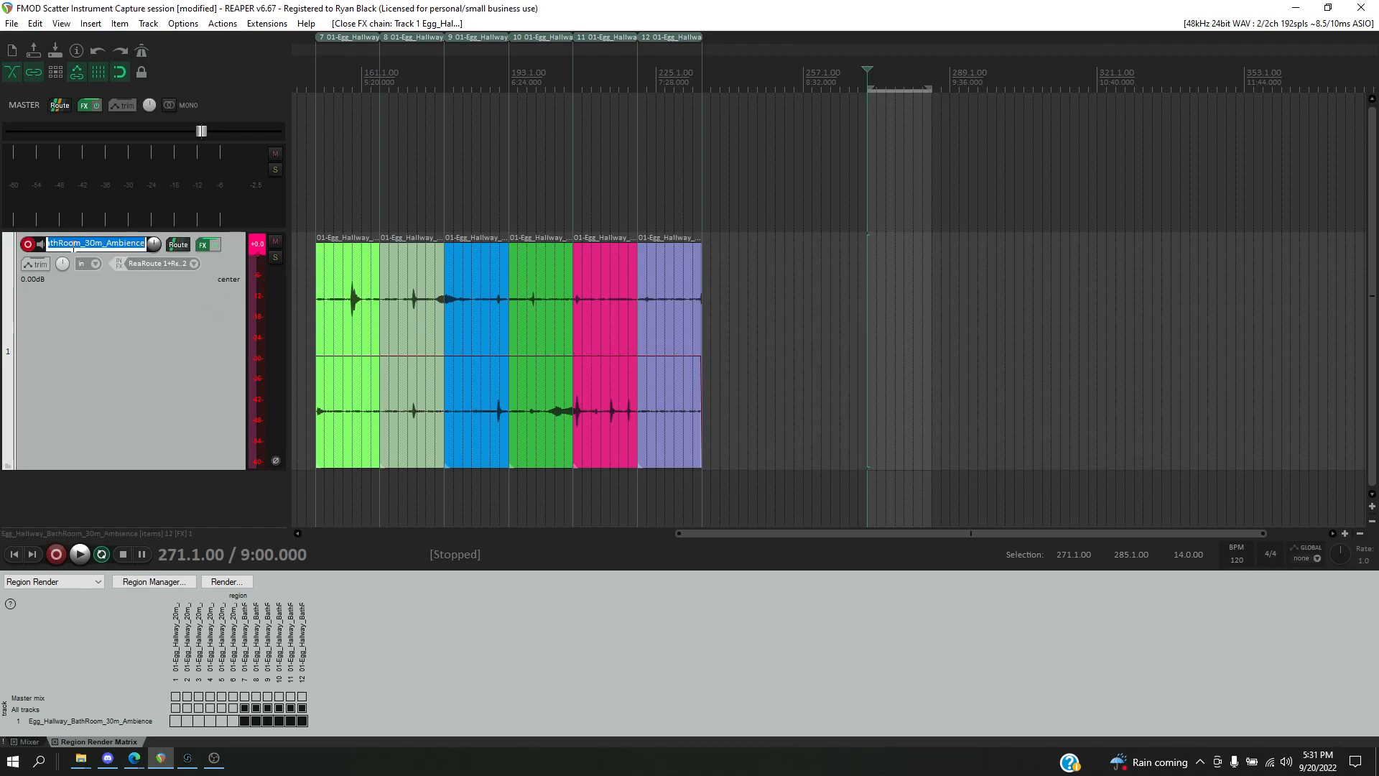
pyautogui.hotkey('ctrl', 'v')
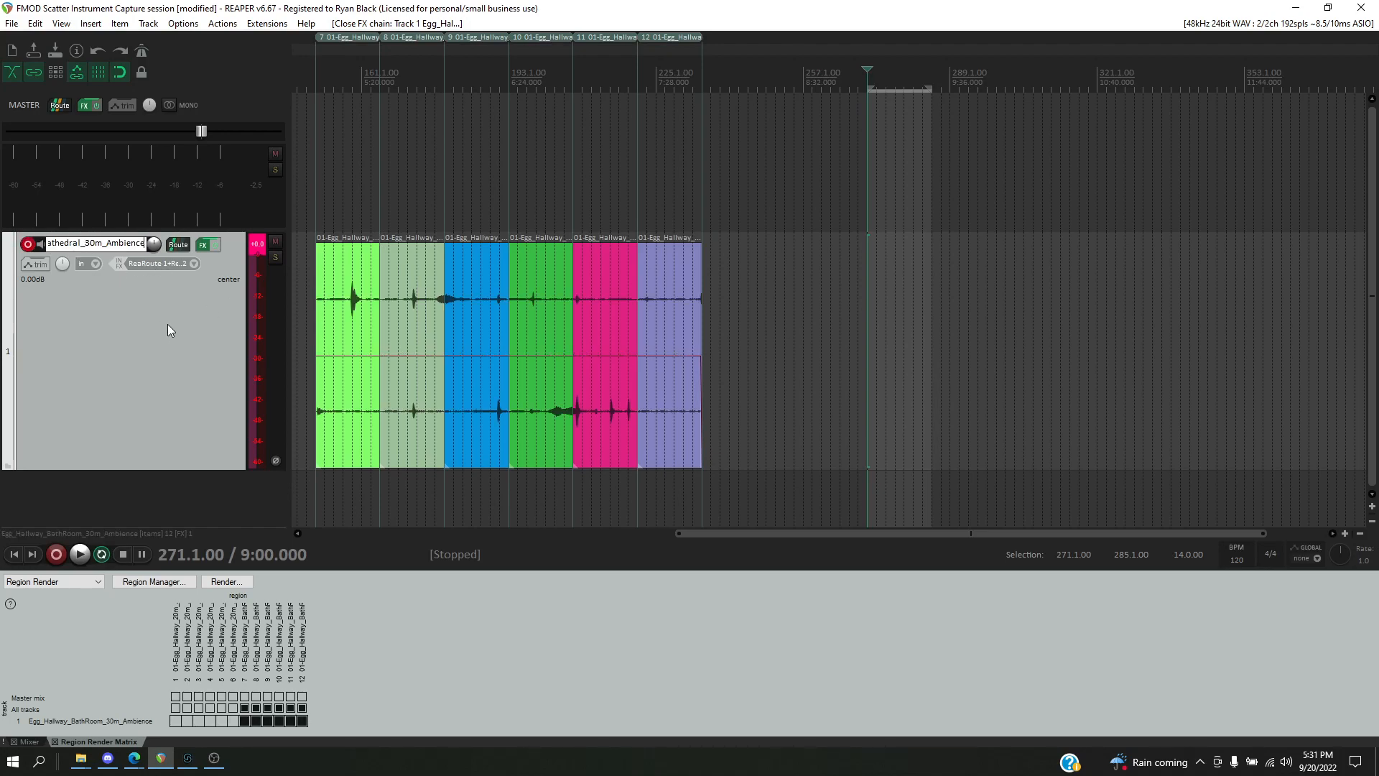
pyautogui.press('Return')
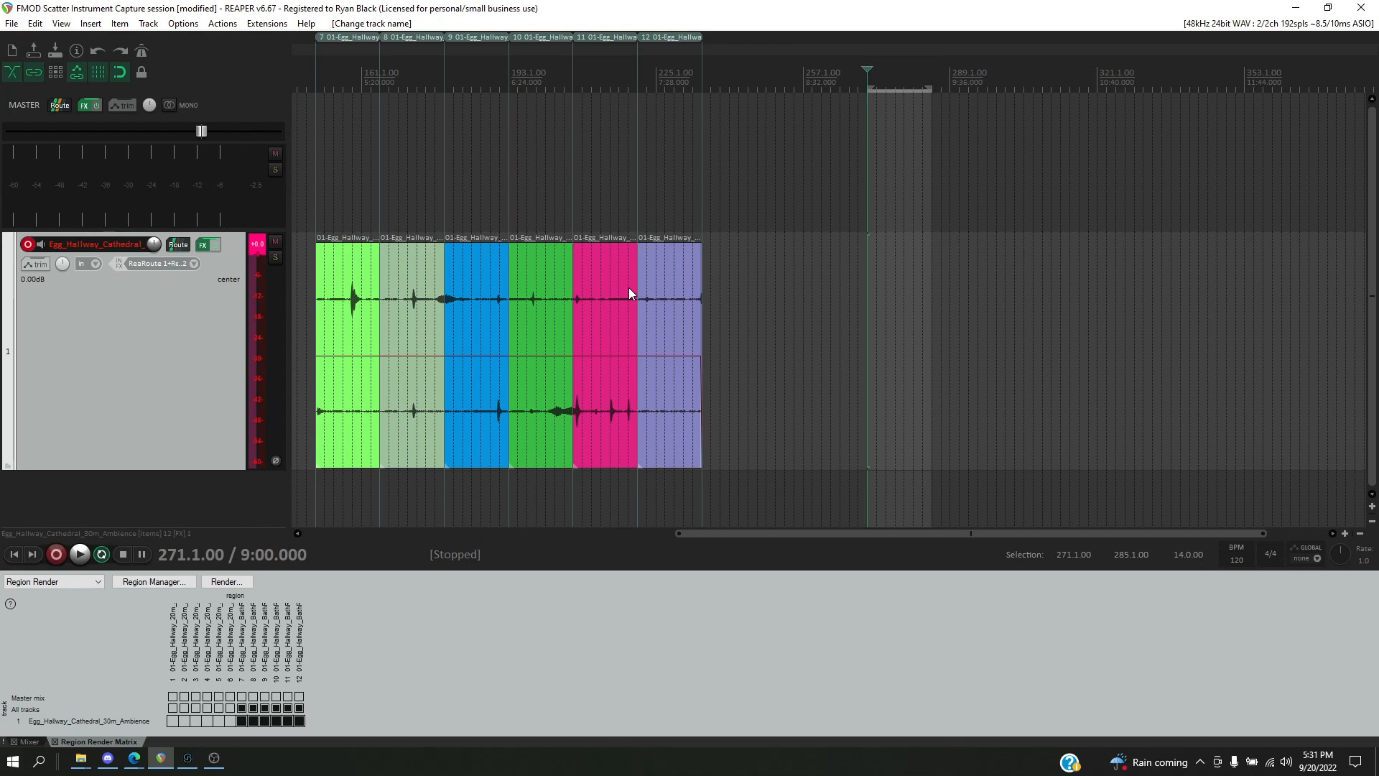
# Reset track 1's peak meter, choose ReaRoute 1 / ReaRoute 2 as its stereo input, and switch back to FMOD Studio
pyautogui.click(257, 245)
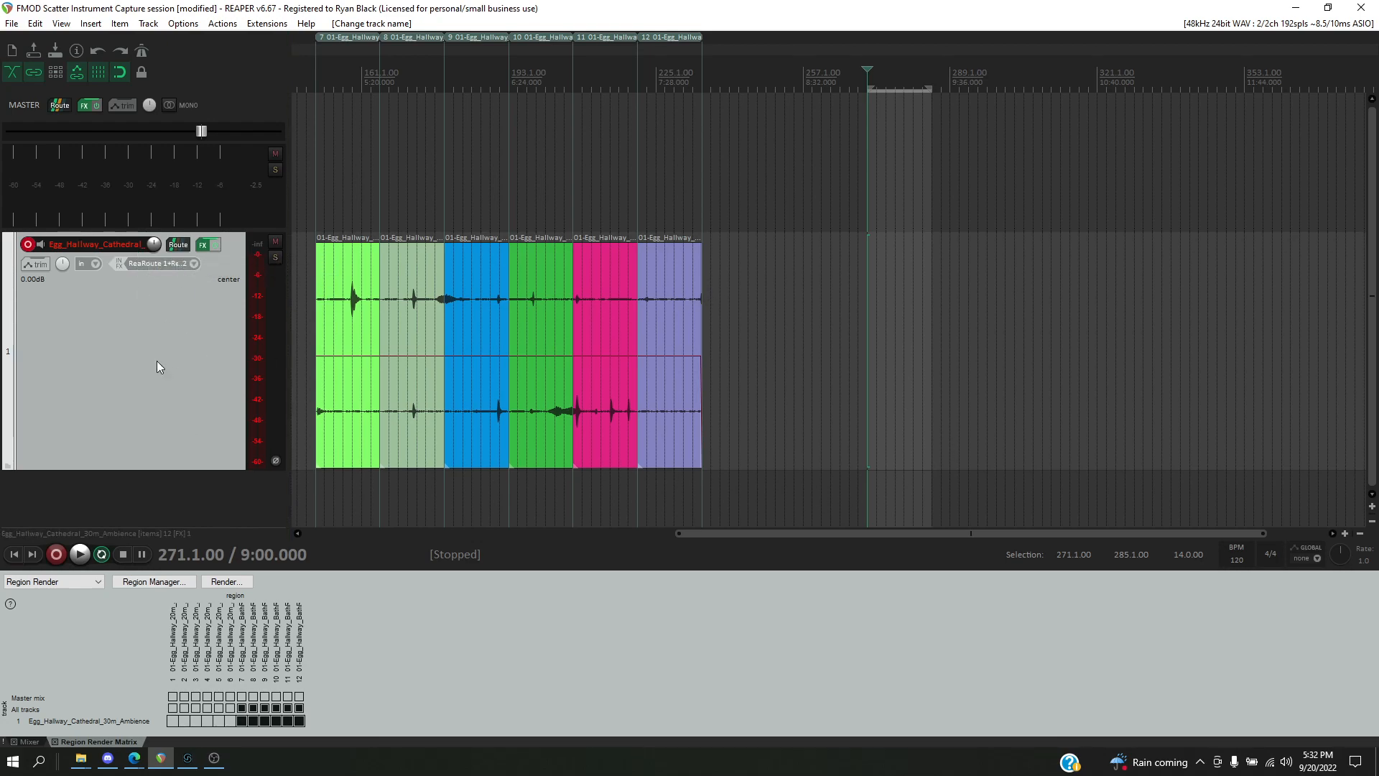
pyautogui.click(161, 264)
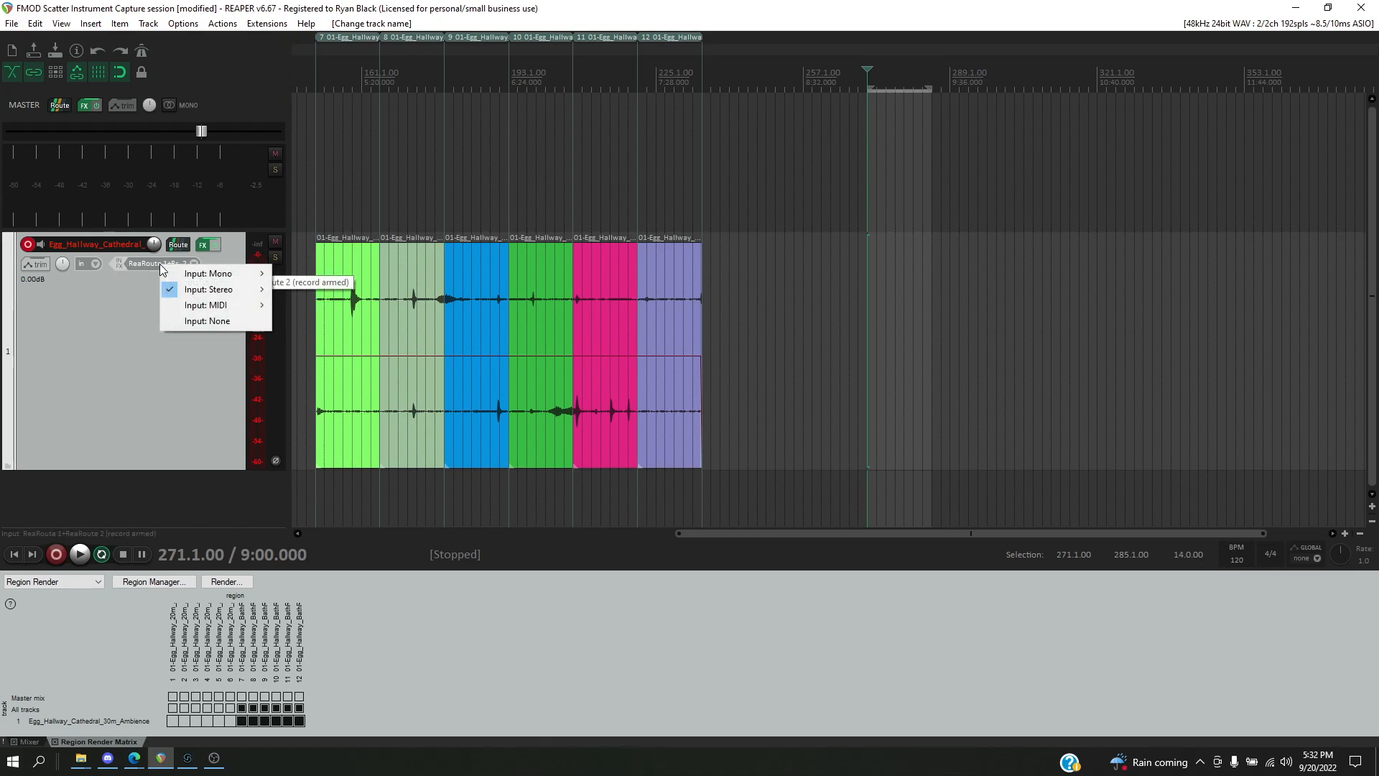
pyautogui.moveTo(206, 291)
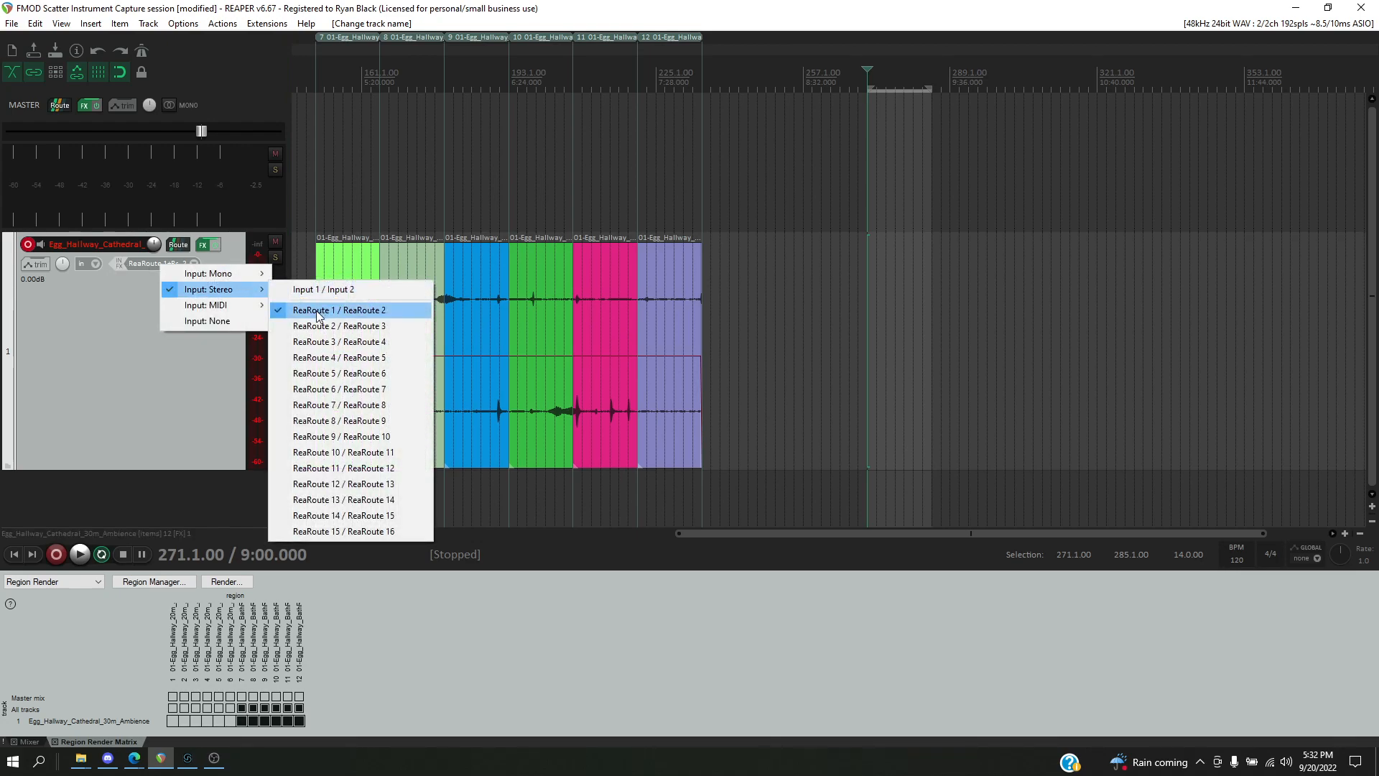
pyautogui.click(372, 315)
pyautogui.hotkey('alt', 'Tab')
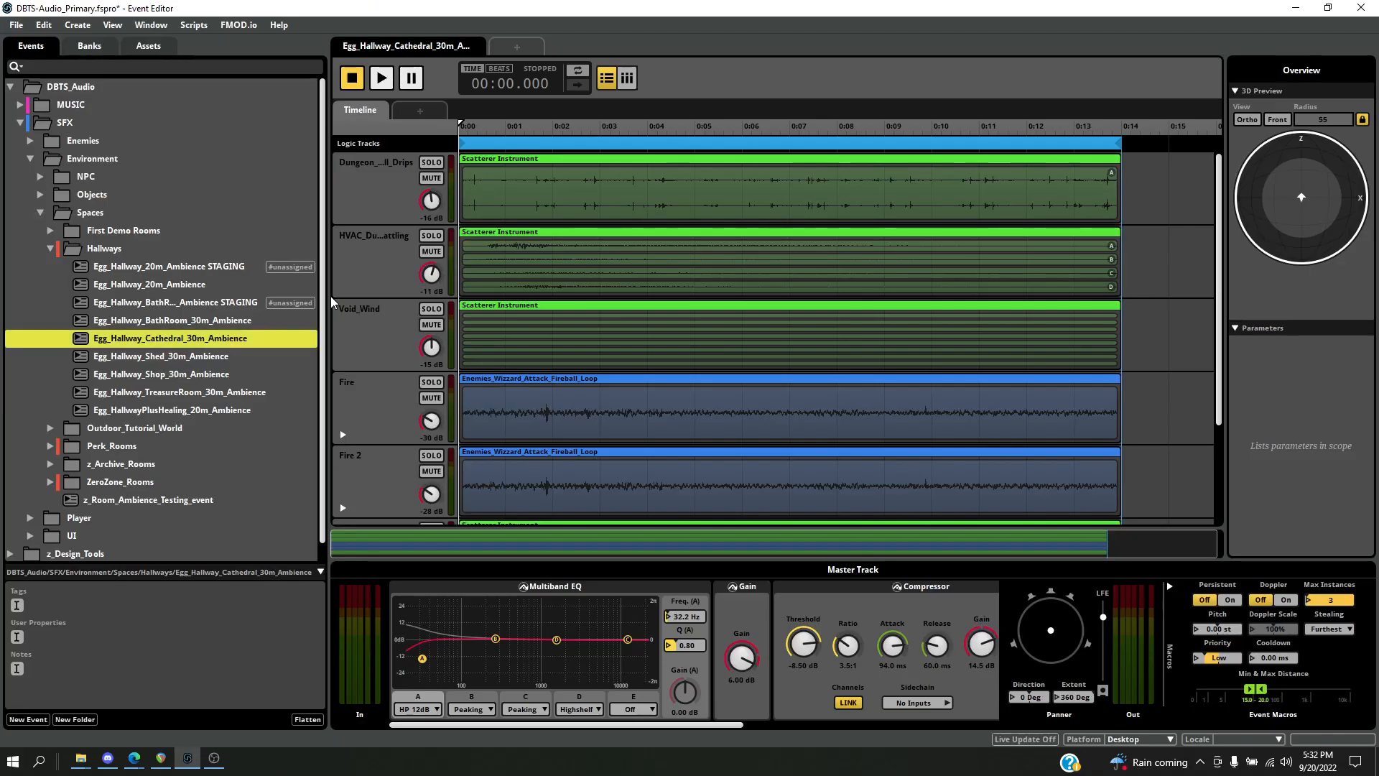
# Check the ASIO output device selection in FMOD Studio's audio preferences and close them without changes
pyautogui.click(53, 27)
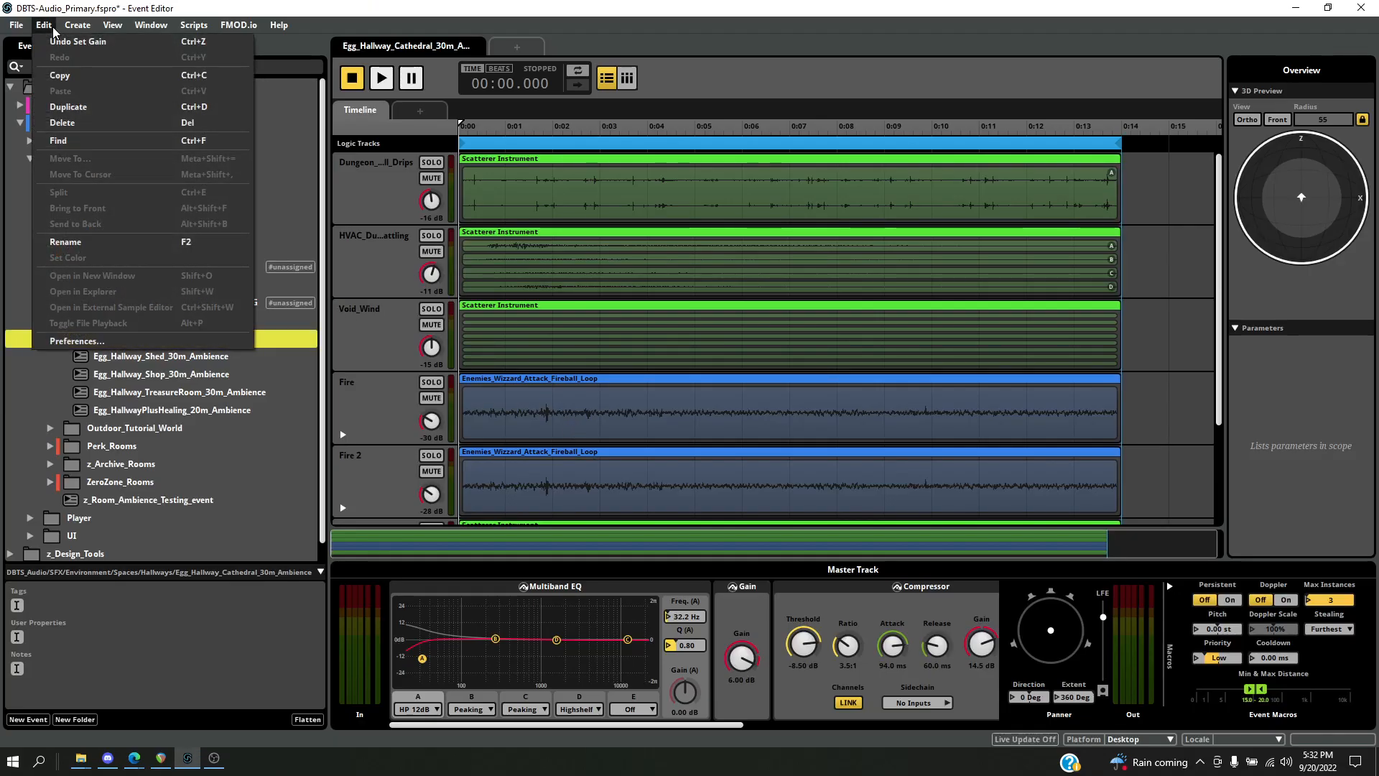
pyautogui.click(113, 341)
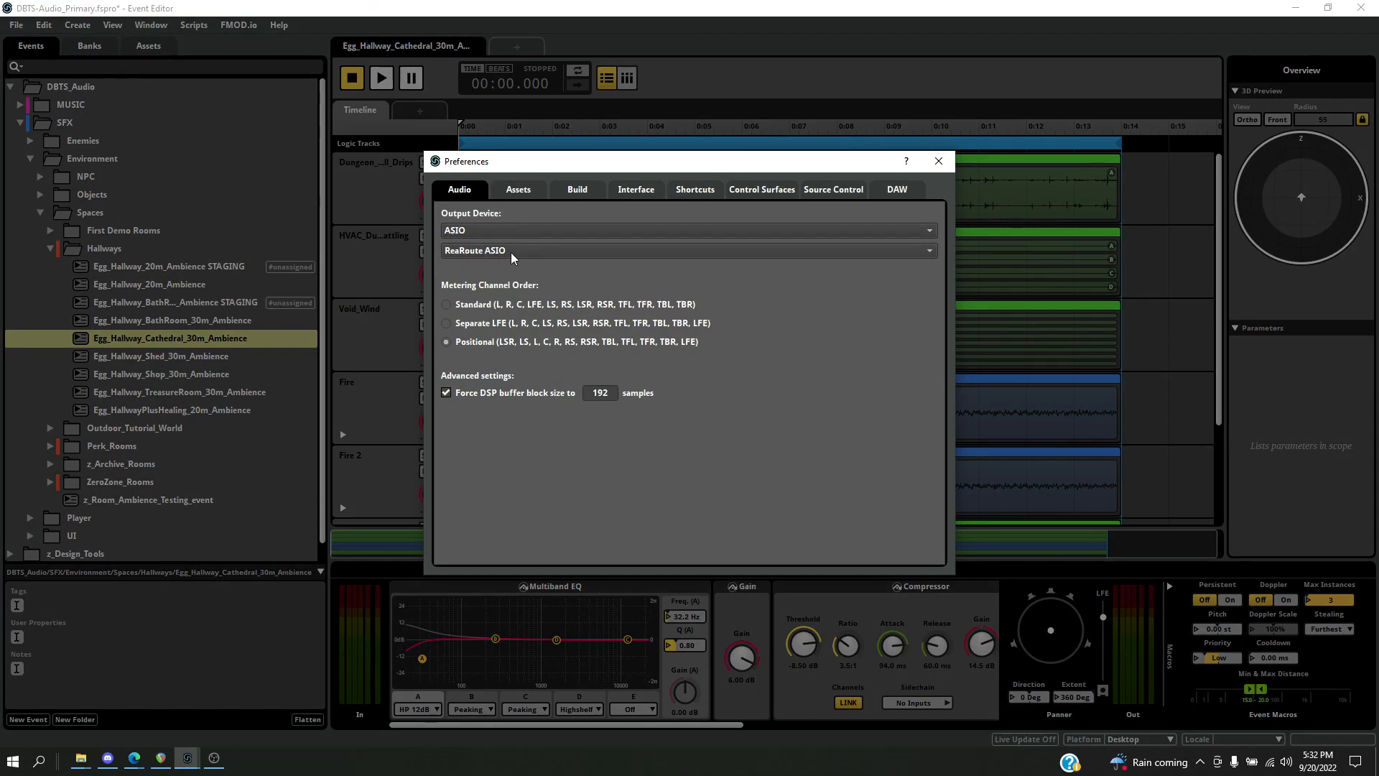
pyautogui.click(938, 163)
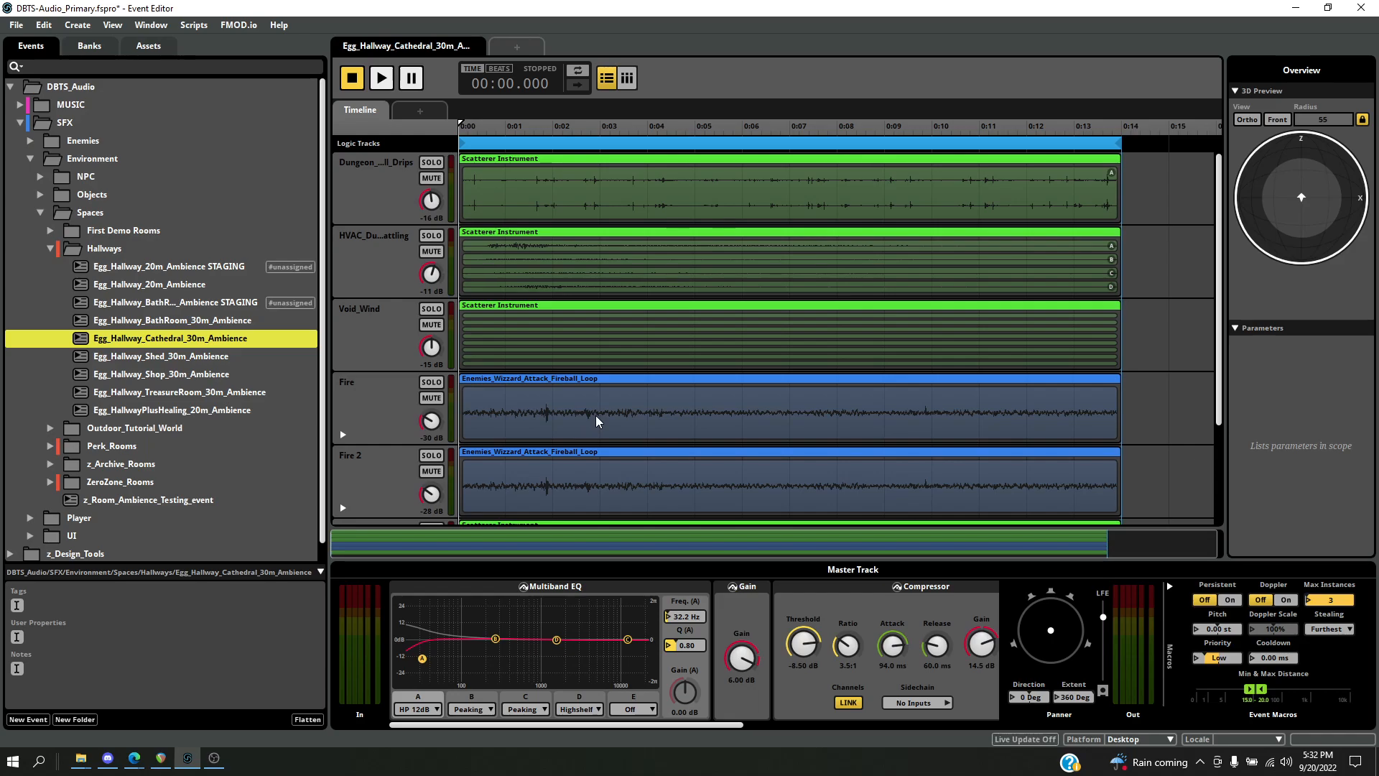
# Switch to REAPER and look over the stereo input options of track 1, leaving ReaRoute 1 / ReaRoute 2 selected
pyautogui.hotkey('alt', 'Tab')
pyautogui.click(158, 263)
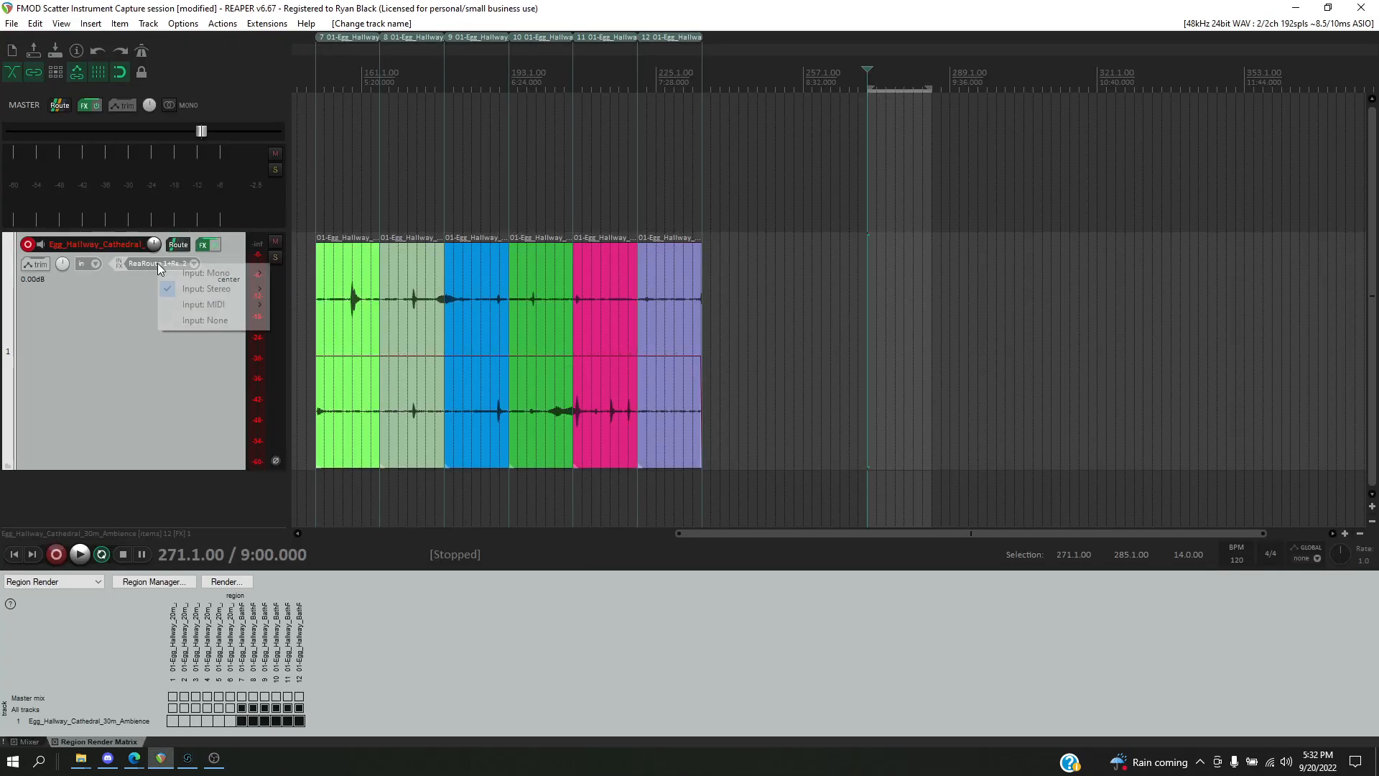
pyautogui.moveTo(206, 293)
pyautogui.click(216, 357)
# Play the Cathedral event in FMOD Studio, check its incoming signal on track 1 in REAPER, and stop the event in FMOD Studio
pyautogui.hotkey('alt', 'Tab')
pyautogui.press('space')
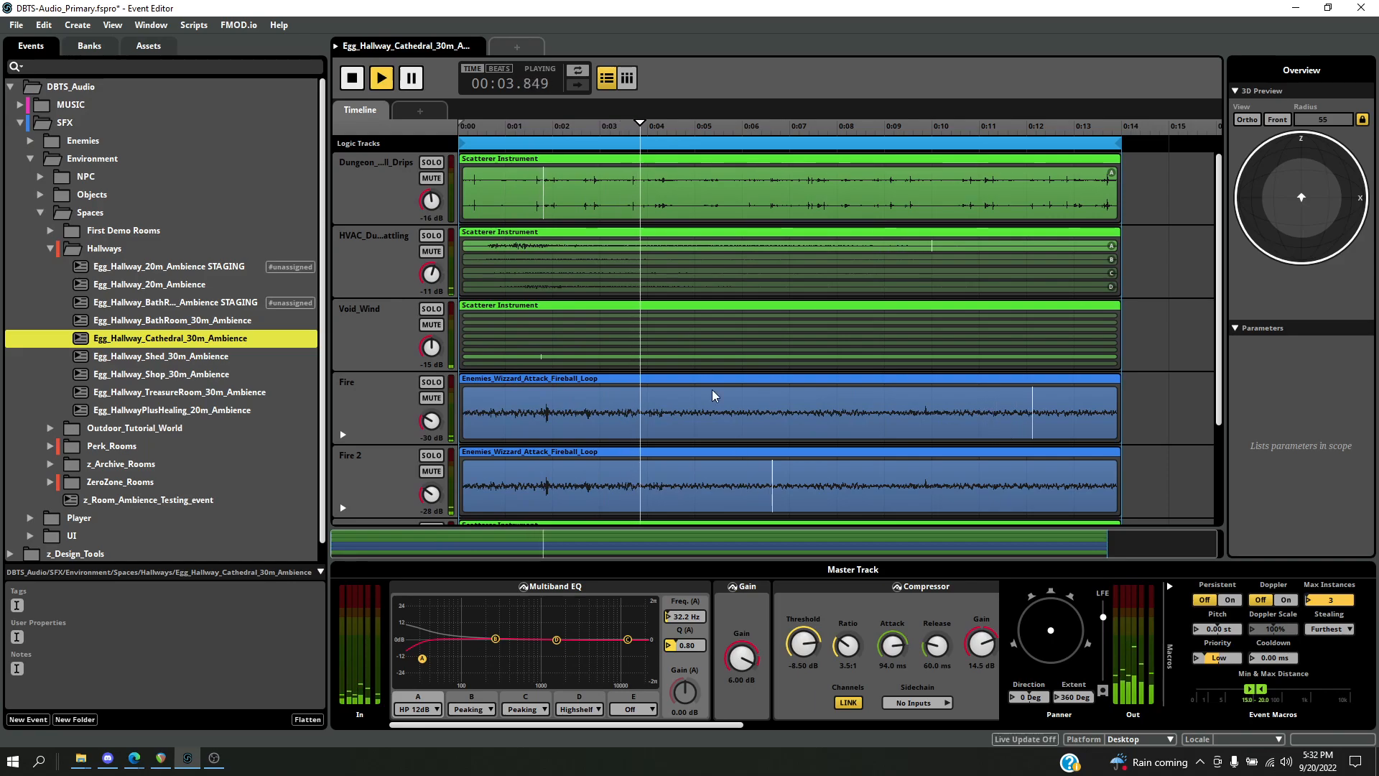
pyautogui.hotkey('alt', 'Tab')
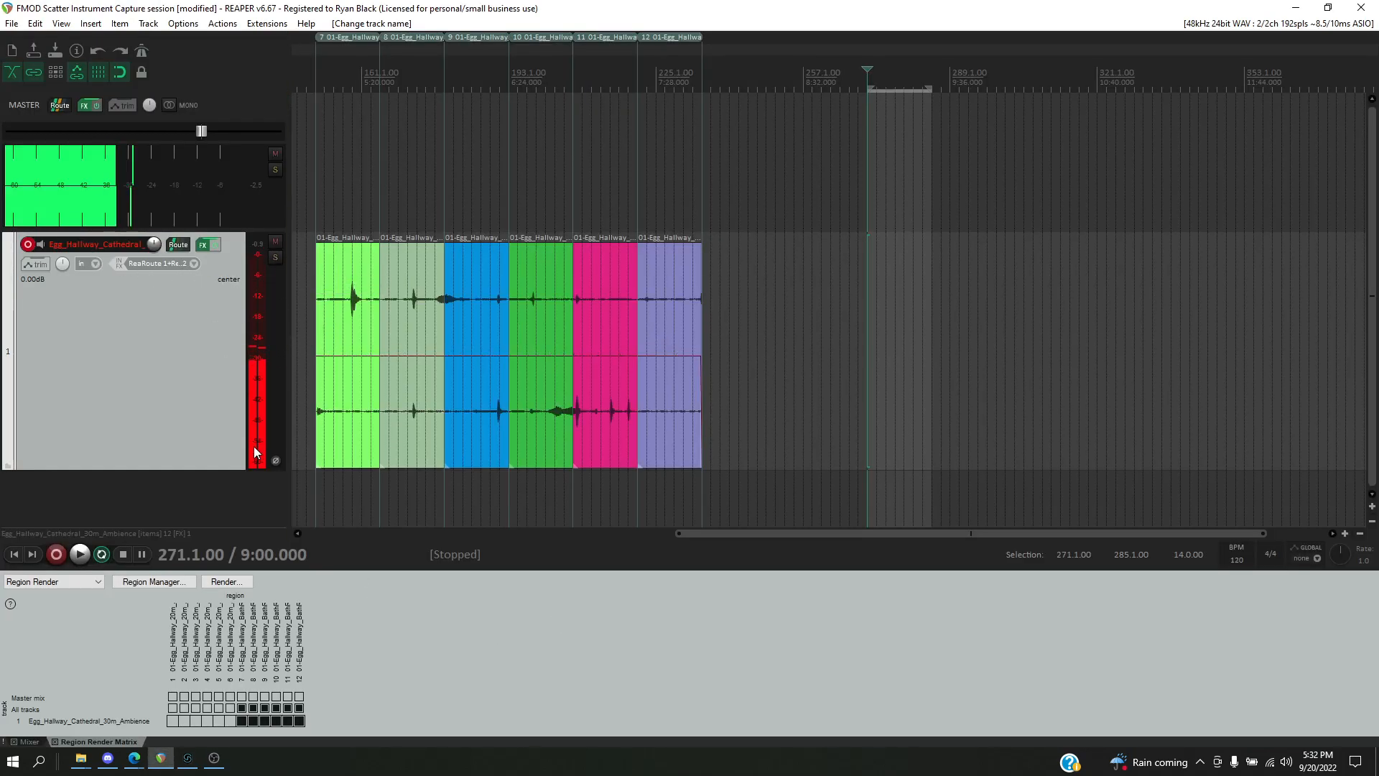
pyautogui.press('space')
pyautogui.press('space')
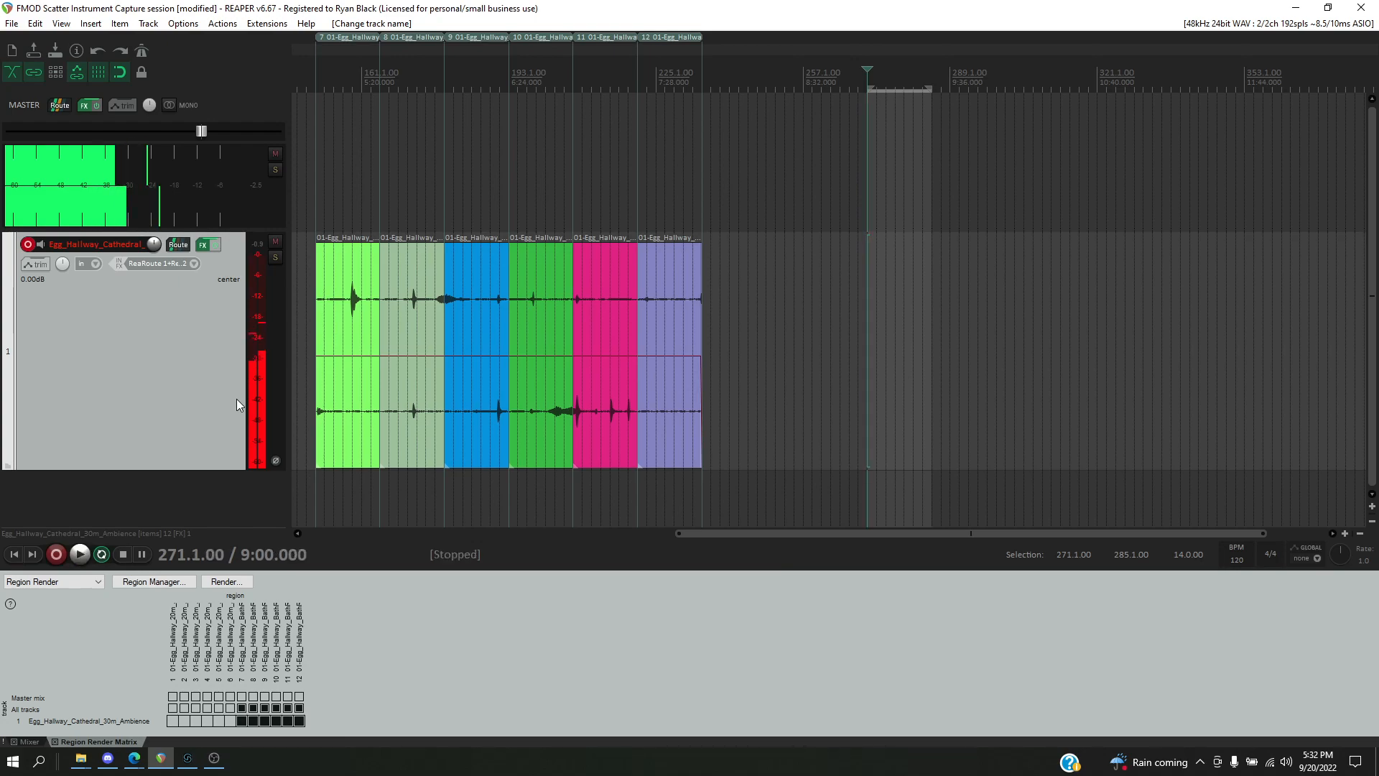
pyautogui.hotkey('alt', 'Tab')
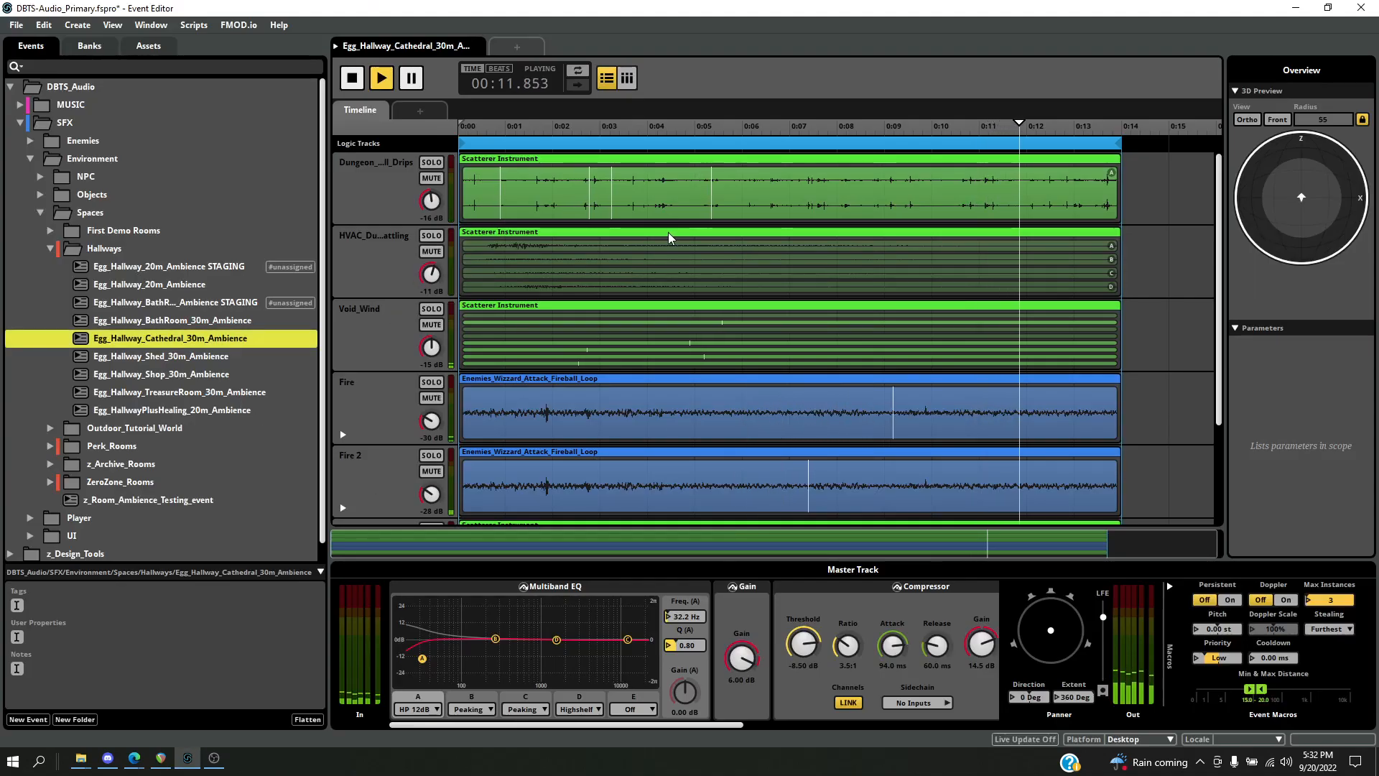
pyautogui.press('space')
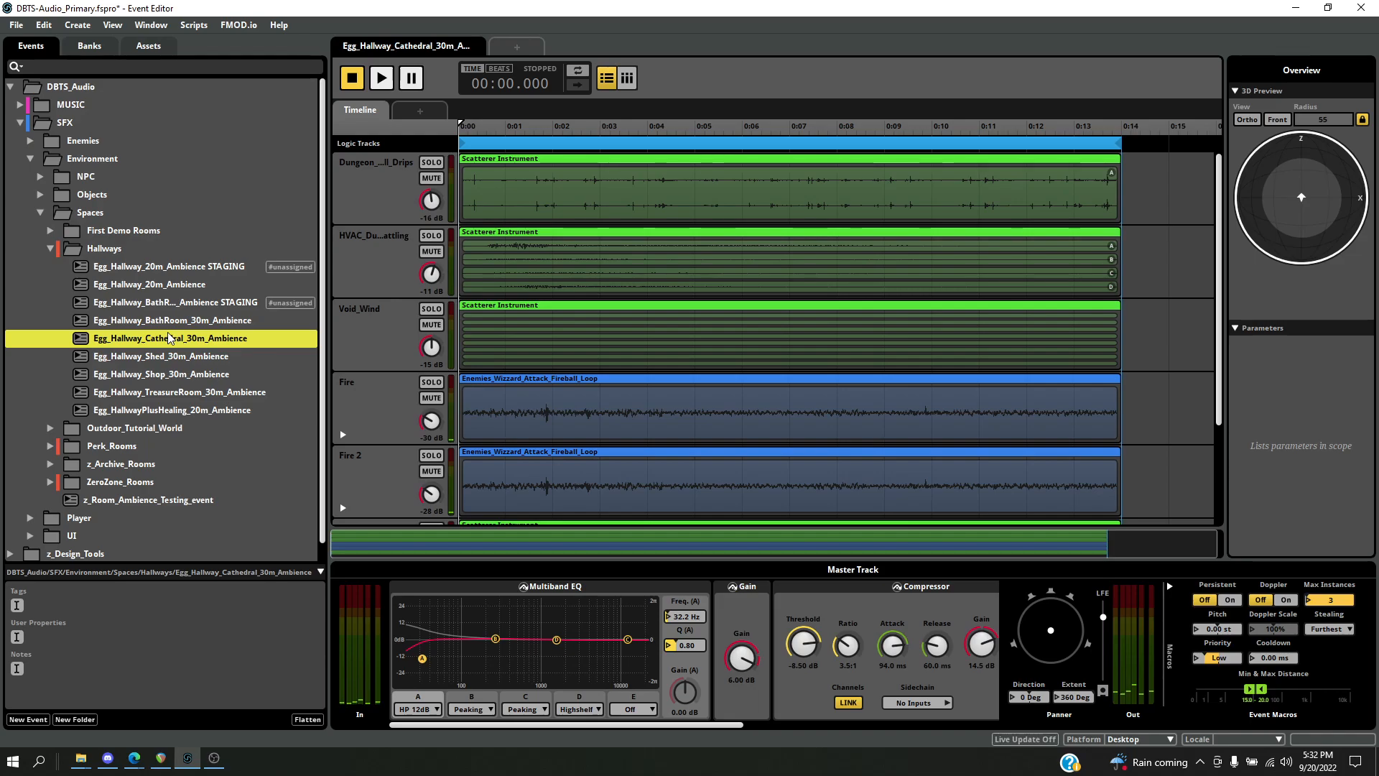
# Expand the Fire track's automation in the FMOD Studio event and examine its LFO Modulator depth curves across the loop
pyautogui.hotkey('alt', 'Tab')
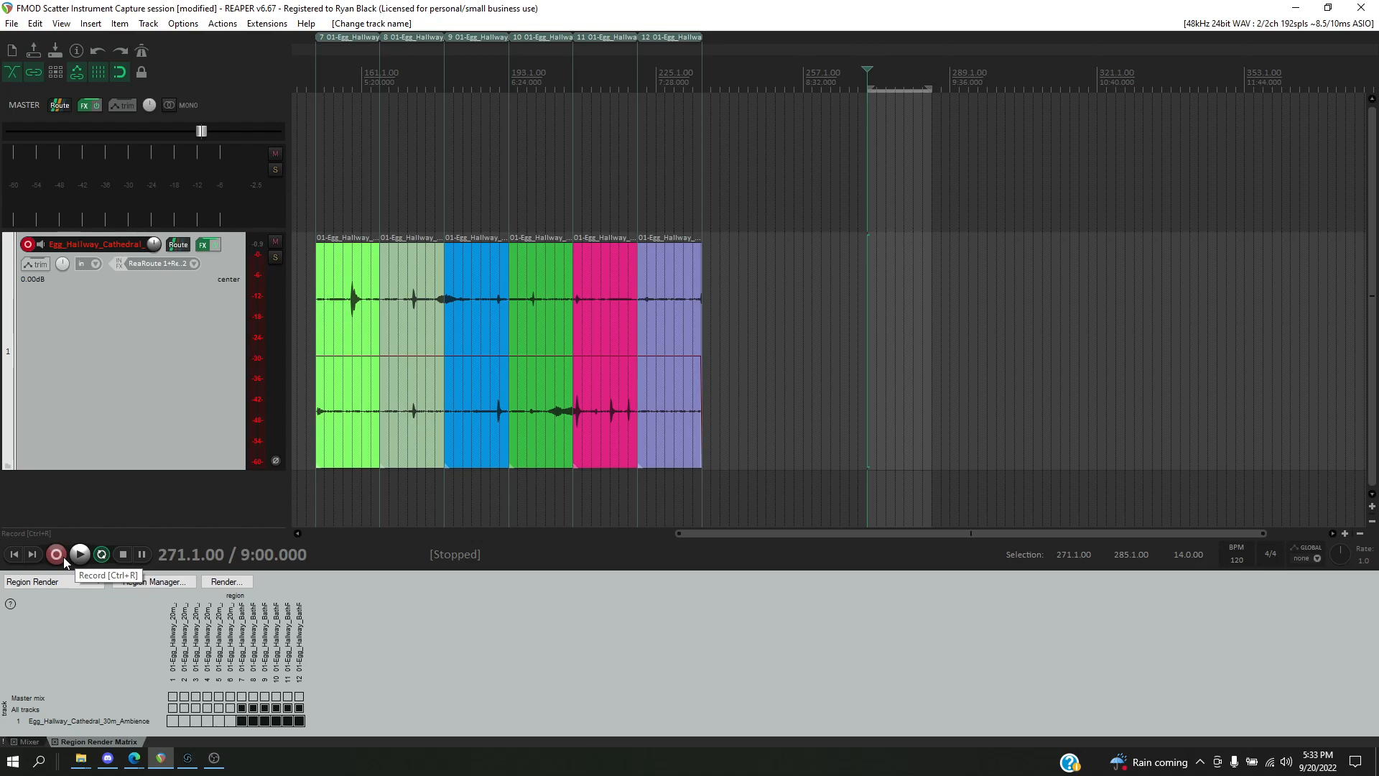
pyautogui.hotkey('alt', 'Tab')
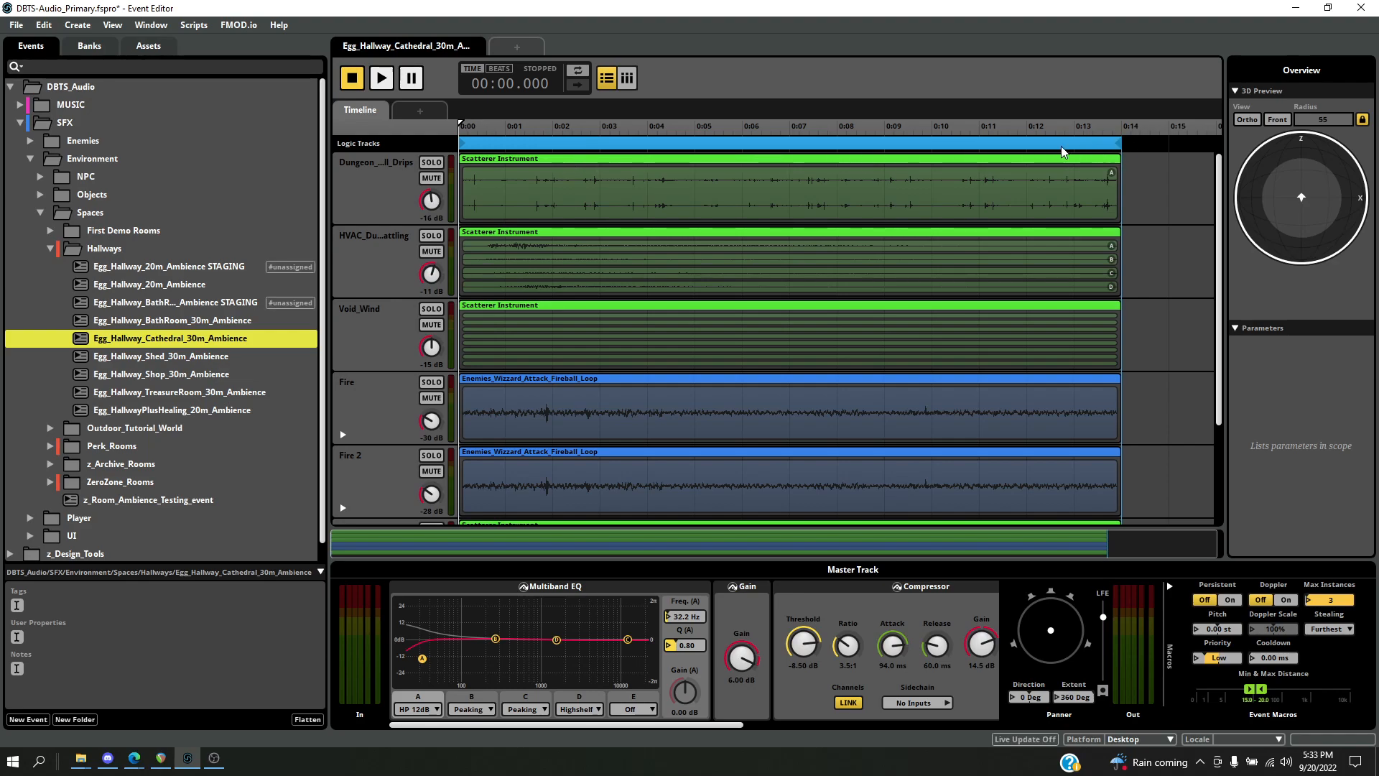
pyautogui.click(343, 436)
pyautogui.scroll(-1, 548, 402)
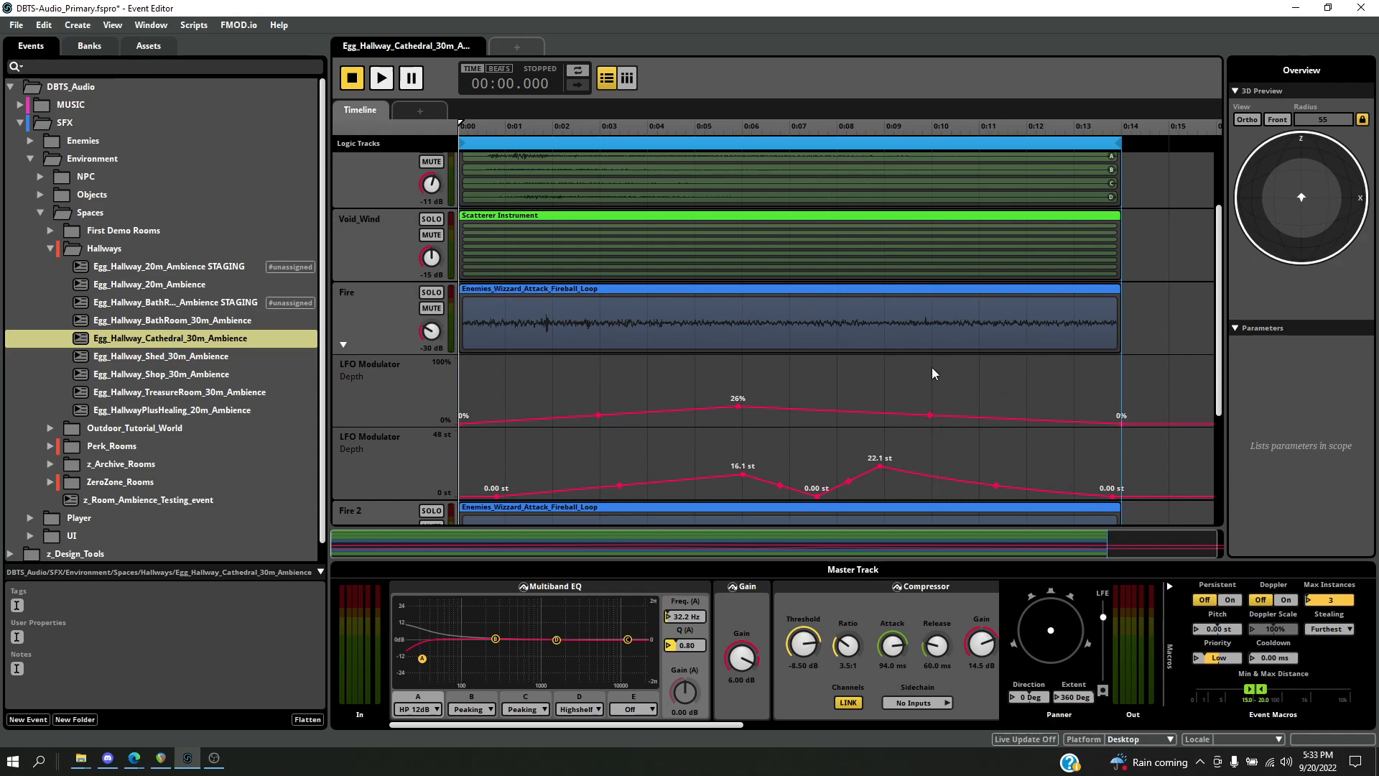
pyautogui.click(930, 414)
pyautogui.scroll(2, 797, 348)
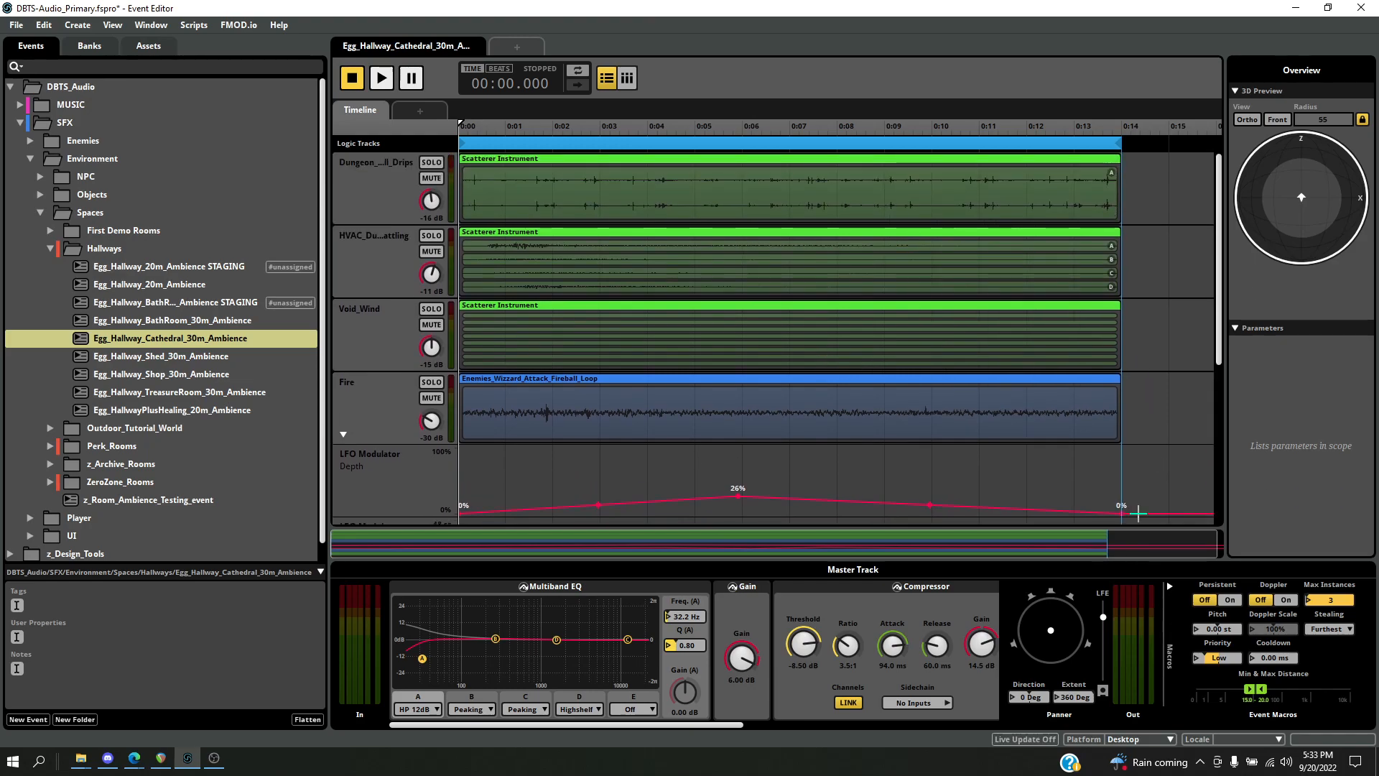
pyautogui.scroll(-1, 1128, 488)
pyautogui.scroll(1, 589, 298)
# Inspect the effects and sends on the HVAC track and the effect settings of the Delay return track
pyautogui.click(395, 270)
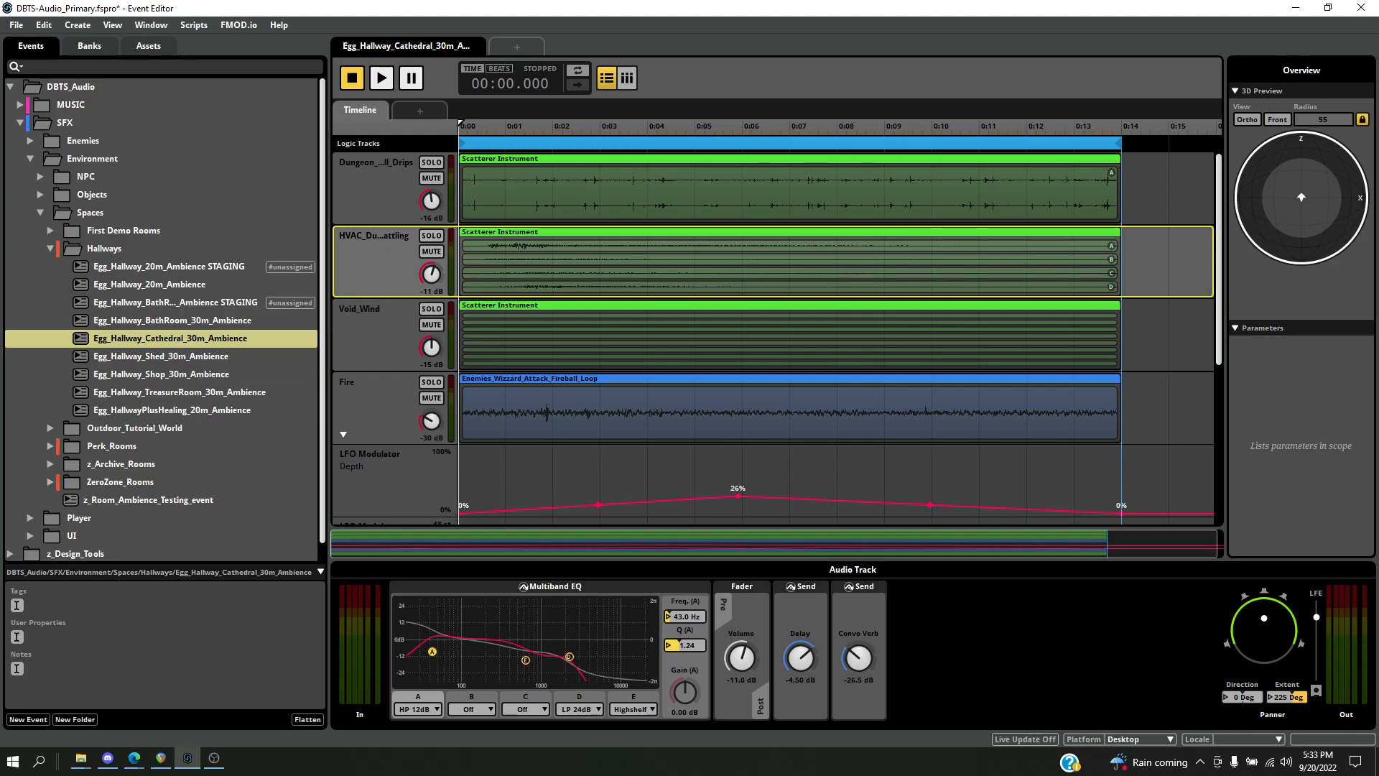
pyautogui.scroll(-15, 363, 469)
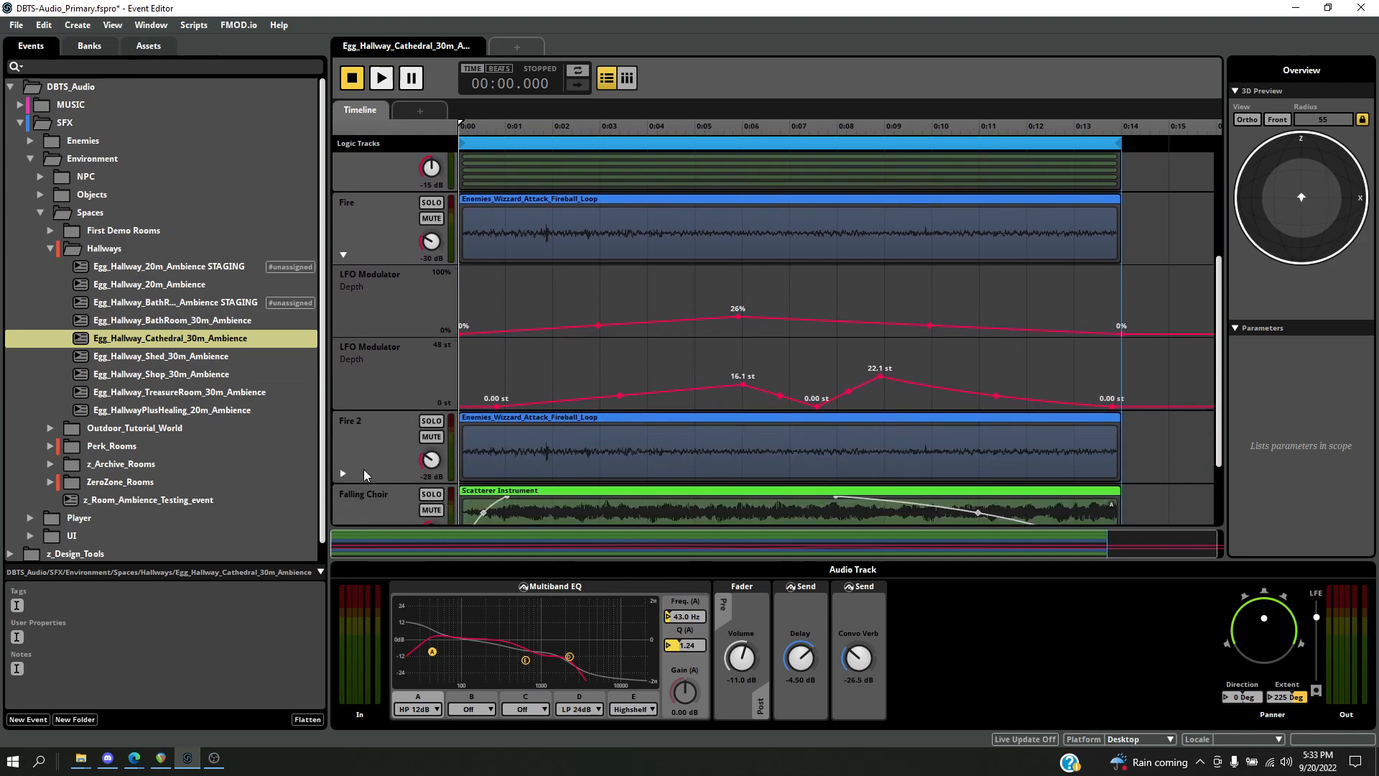
pyautogui.click(359, 492)
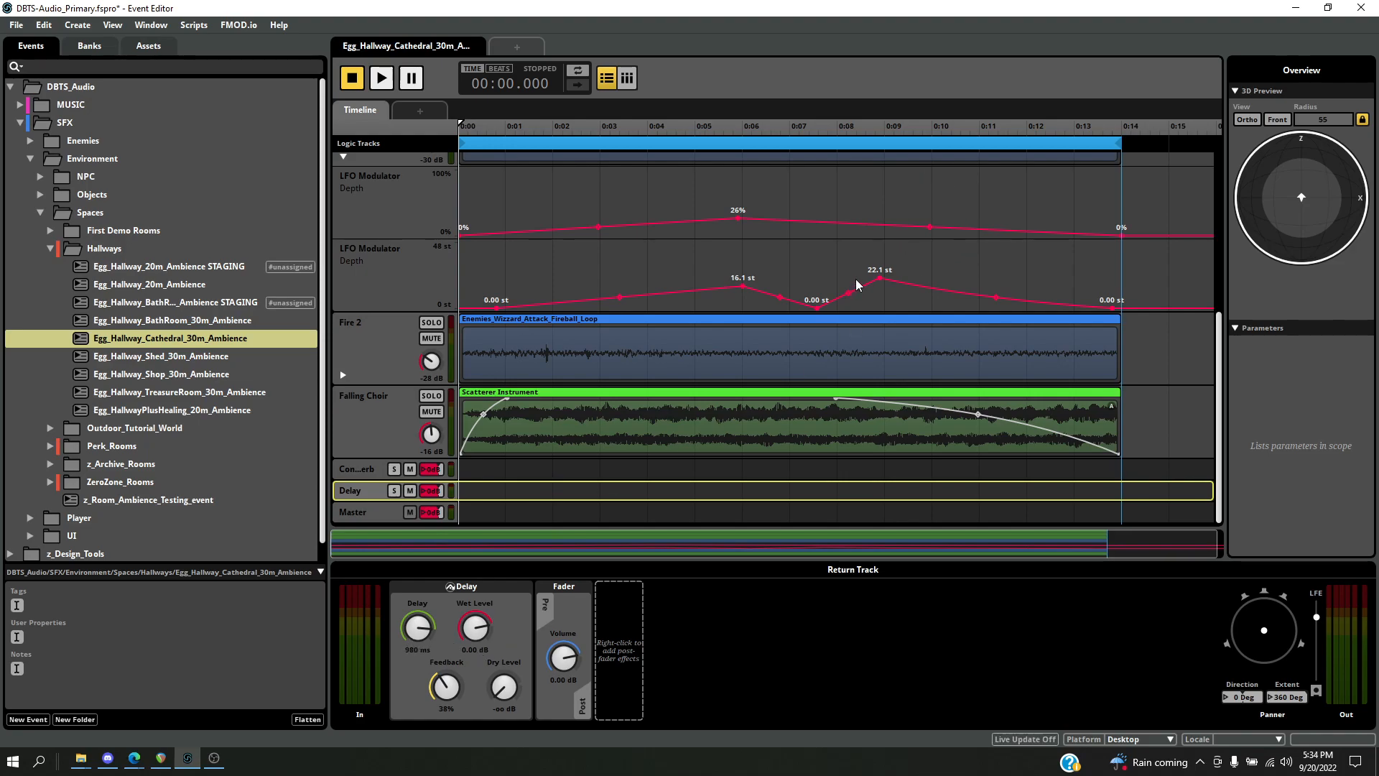
pyautogui.scroll(14, 928, 321)
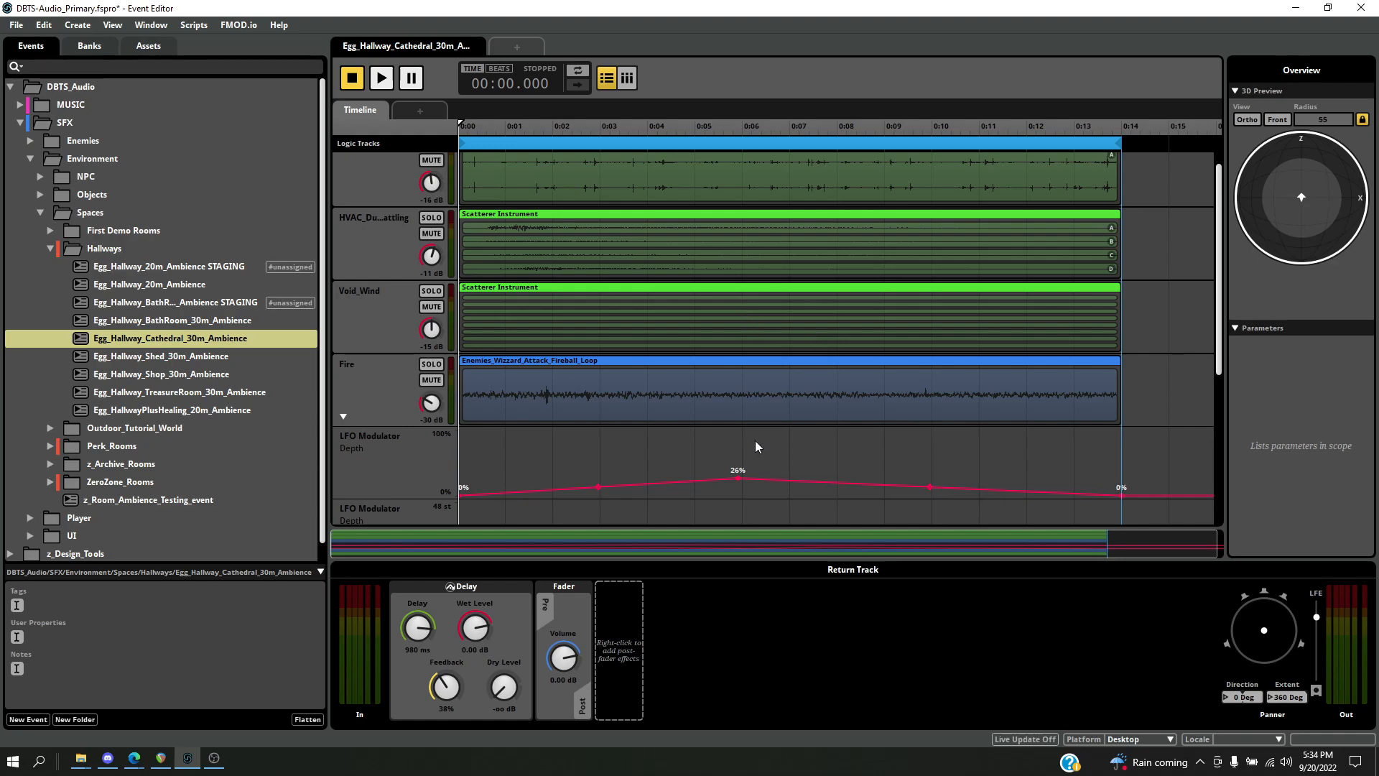
# Start recording on track 1 in REAPER, play the Cathedral event in FMOD Studio, and return to REAPER to monitor the capture
pyautogui.hotkey('alt', 'Tab')
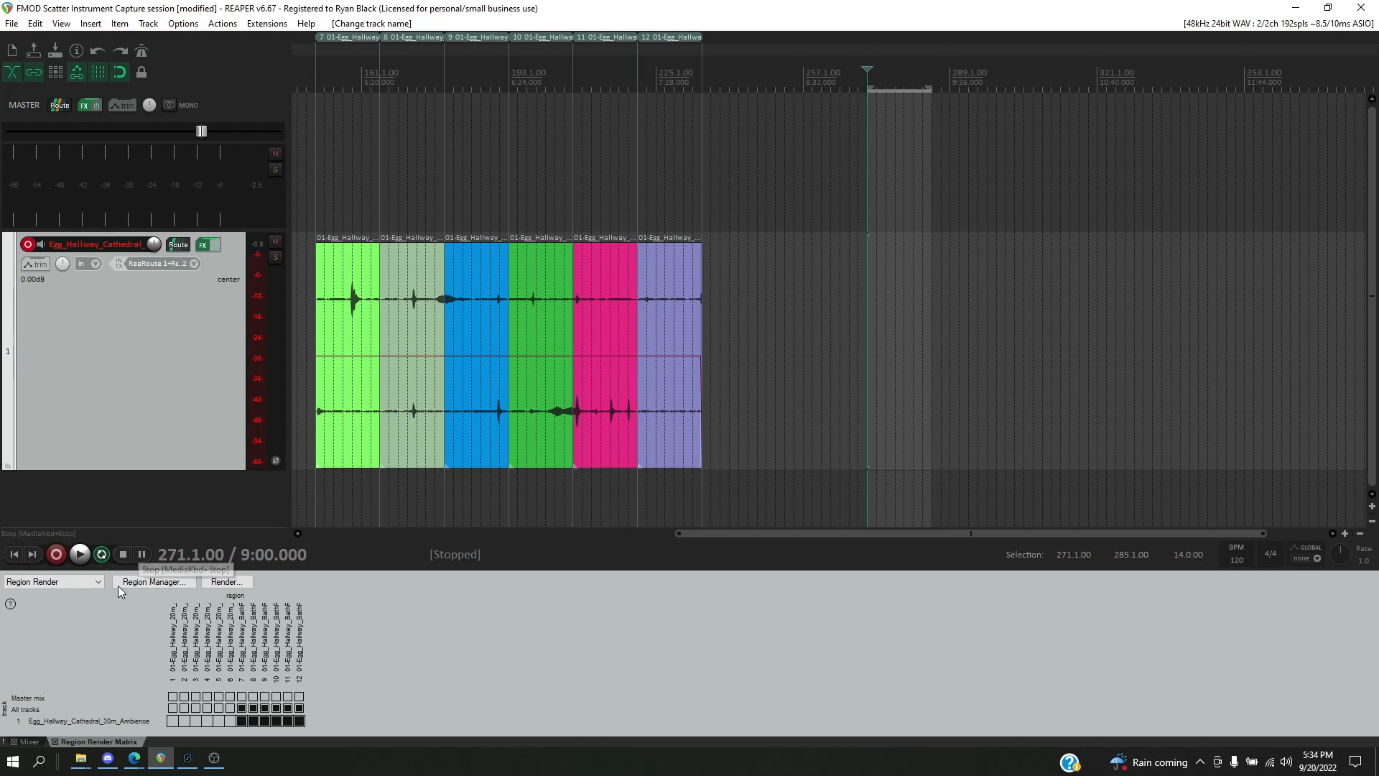
pyautogui.click(57, 556)
pyautogui.hotkey('alt', 'Tab')
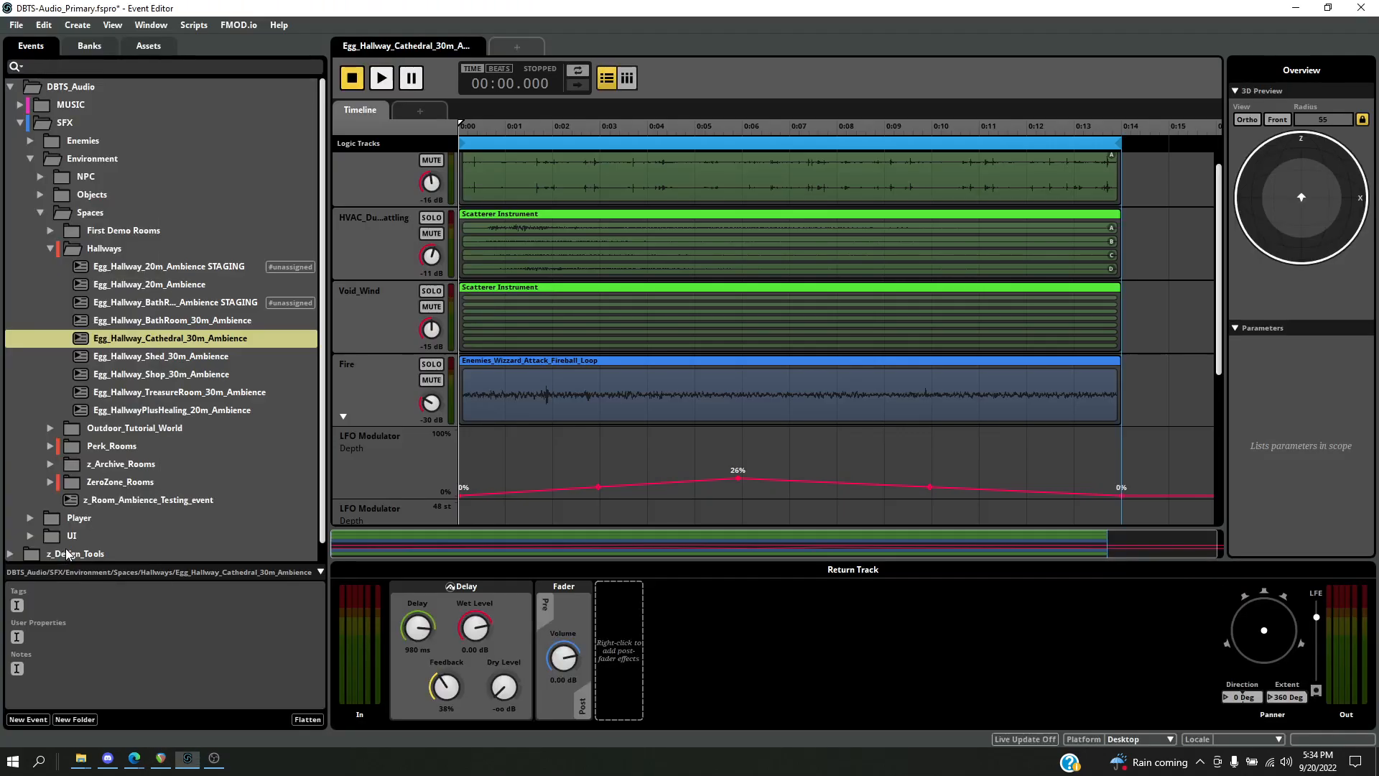
pyautogui.press('space')
pyautogui.hotkey('alt', 'Tab')
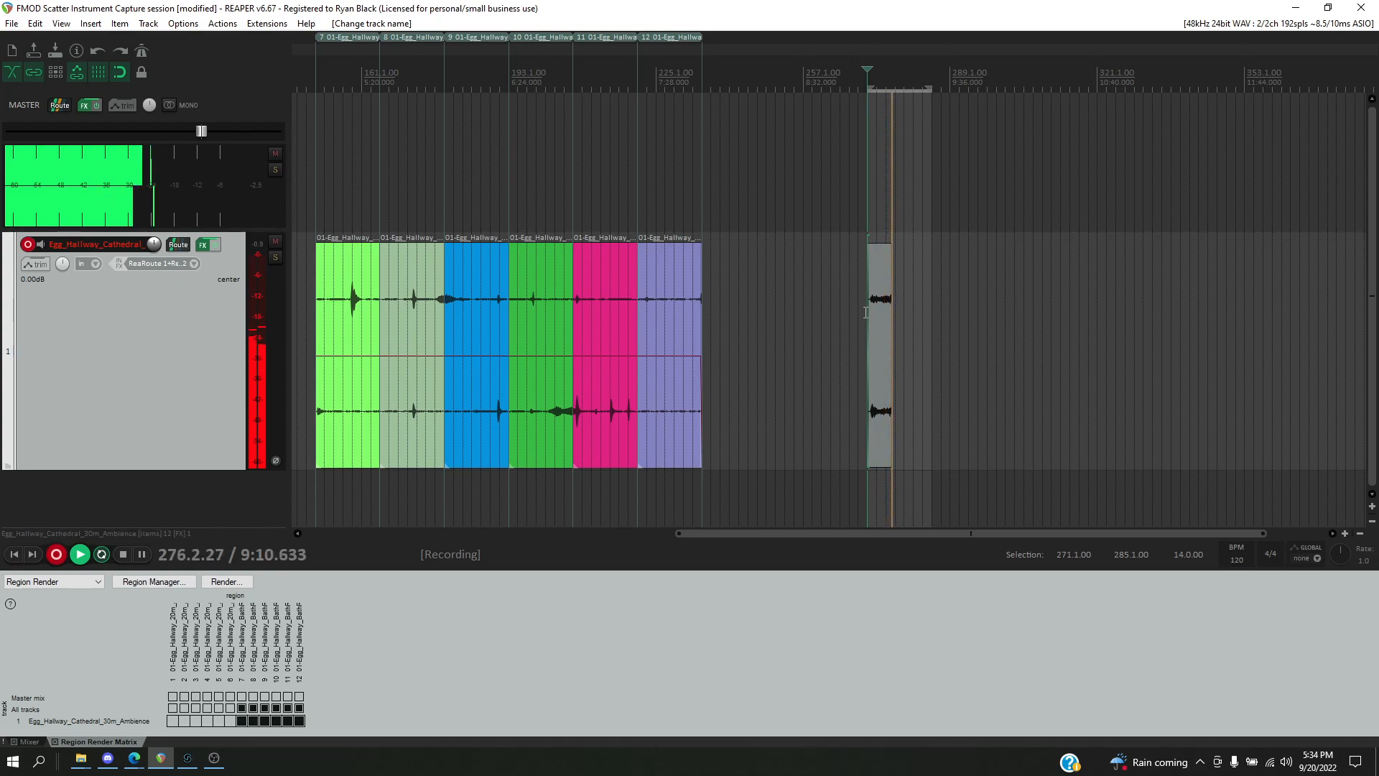
pyautogui.hotkey('alt', 'Tab')
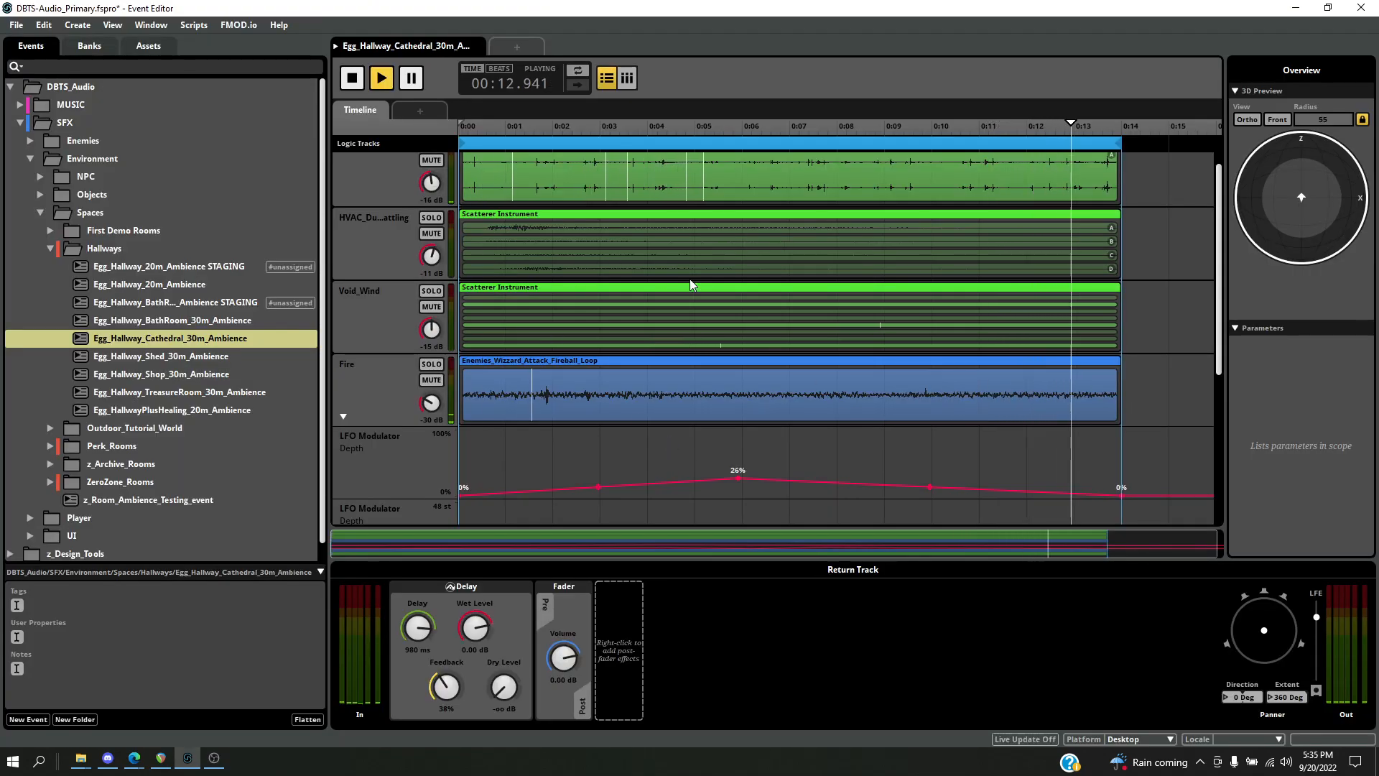
pyautogui.hotkey('alt', 'Tab')
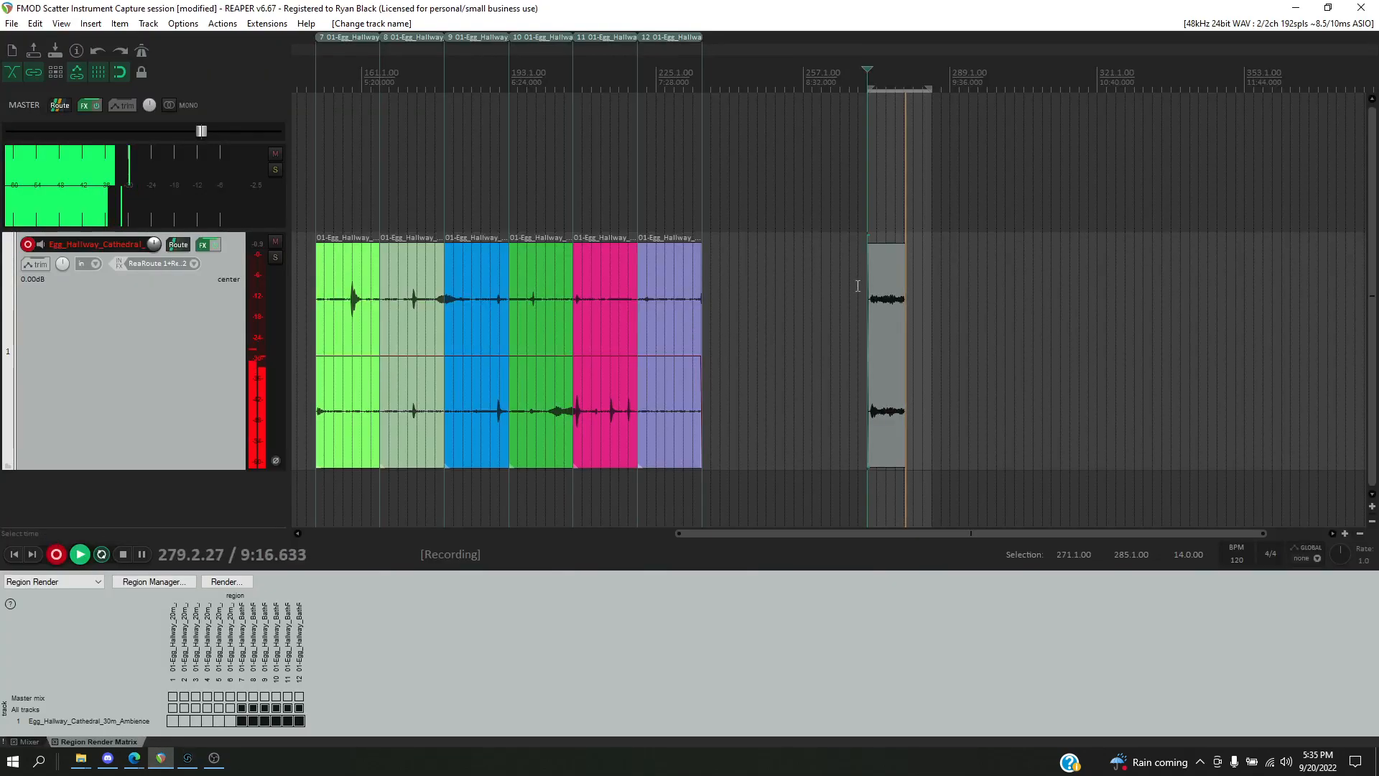